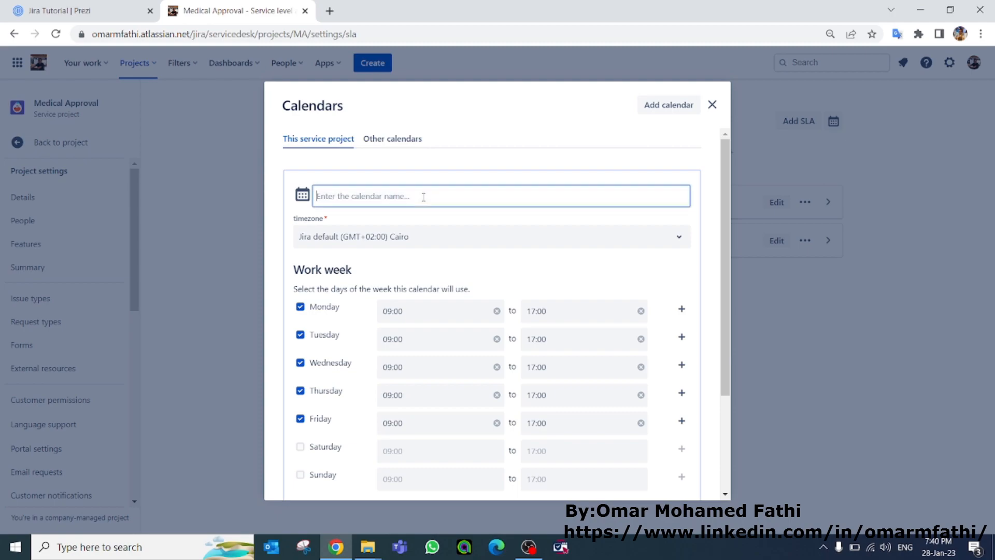
# Step: Name the new calendar "My company Calendar"
pyautogui.write('My co')
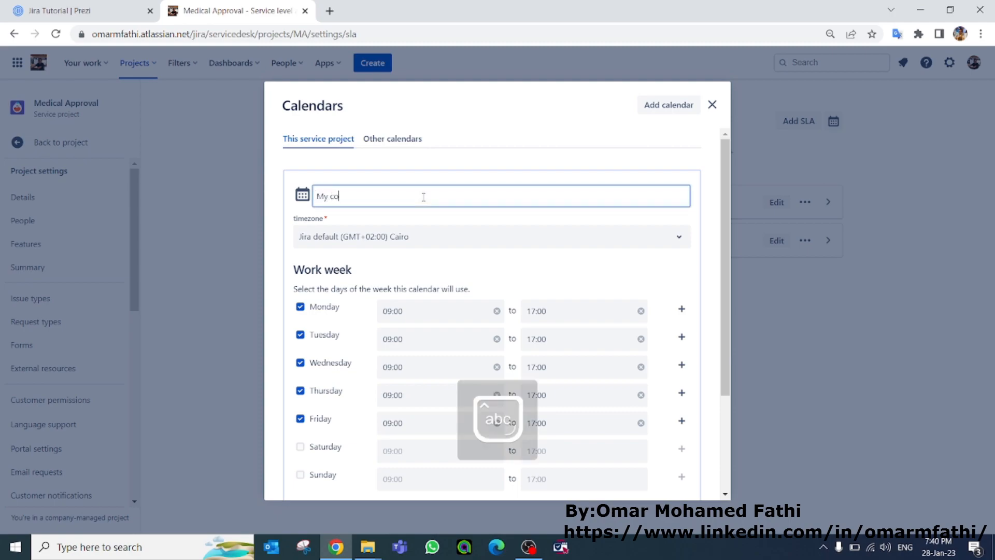
pyautogui.write('mpany')
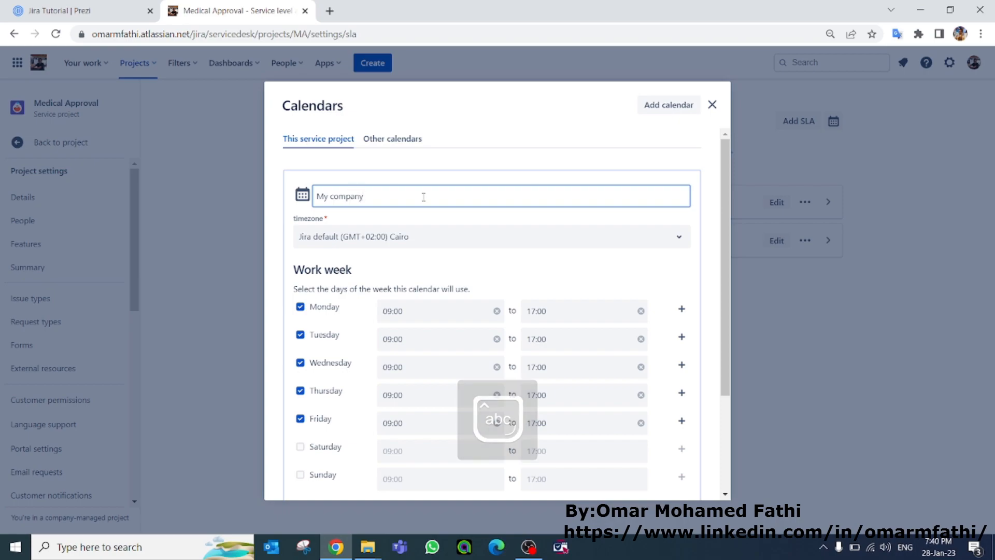
pyautogui.write(' C')
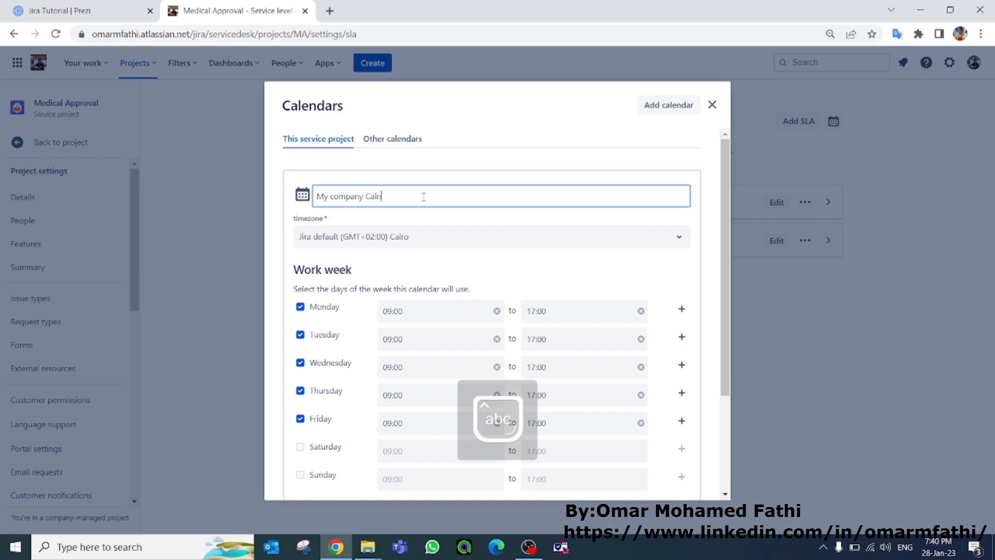
pyautogui.write('alendar')
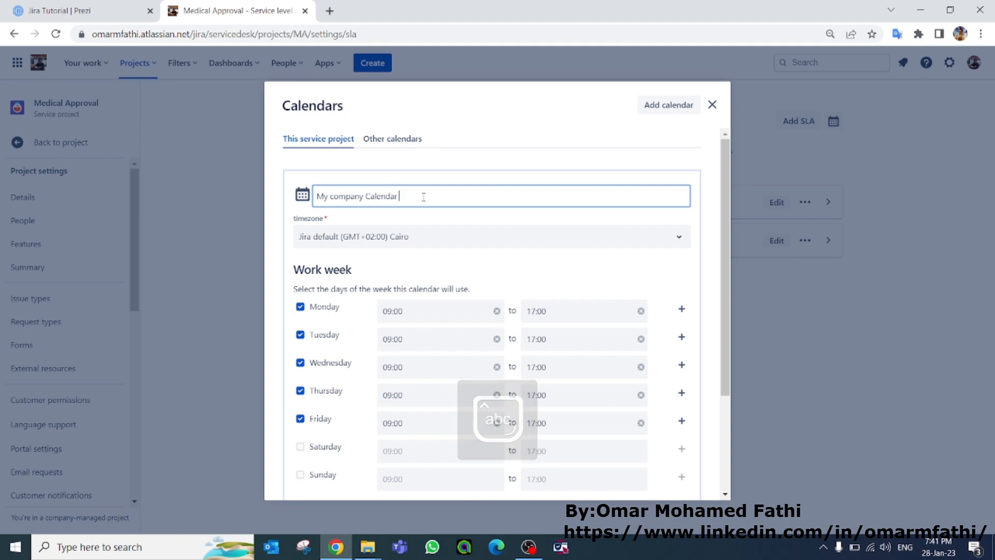
pyautogui.click(411, 170)
# Step: Exclude Friday from the calendar's work week, include Sunday, and save the calendar
pyautogui.scroll(-1, 378, 247)
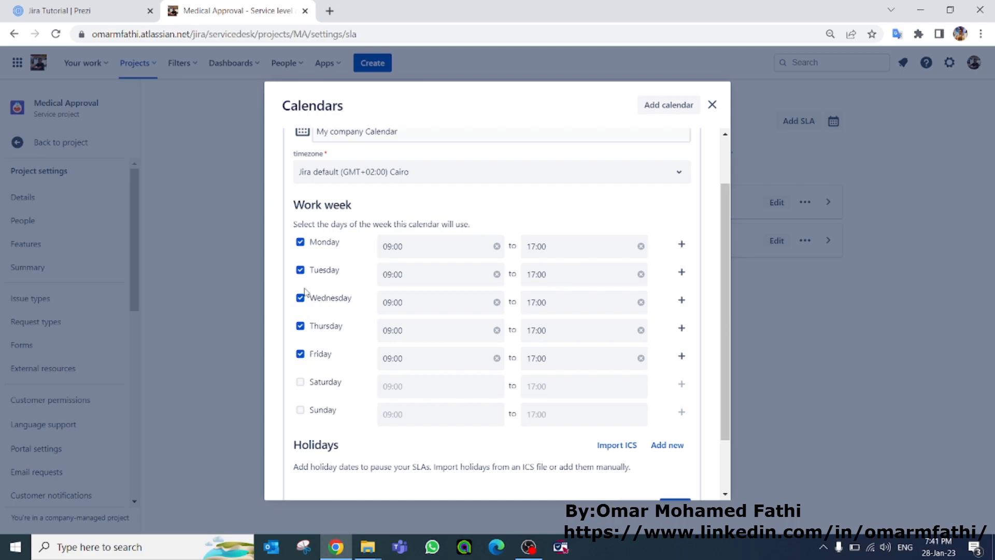
pyautogui.click(301, 356)
pyautogui.click(300, 410)
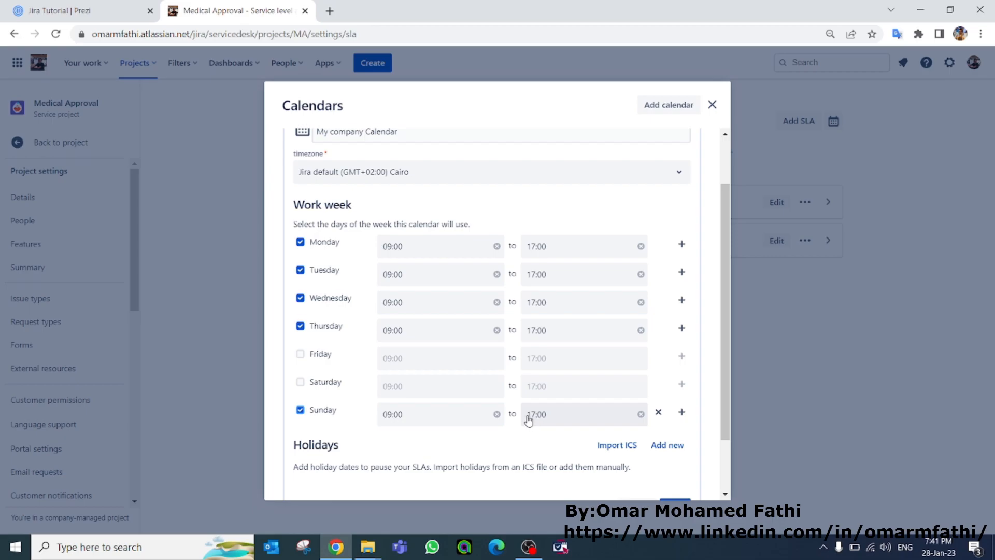
pyautogui.scroll(-2, 528, 415)
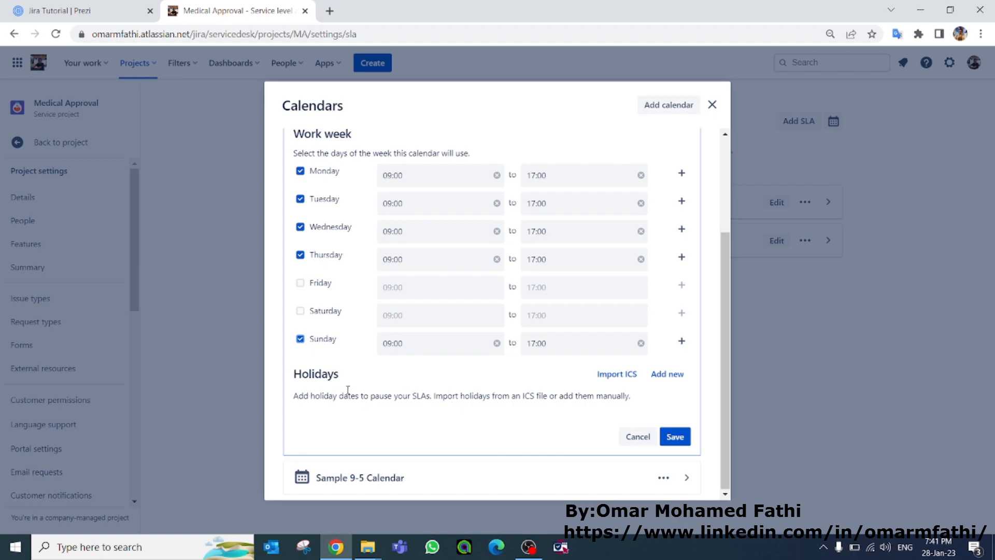
pyautogui.click(676, 437)
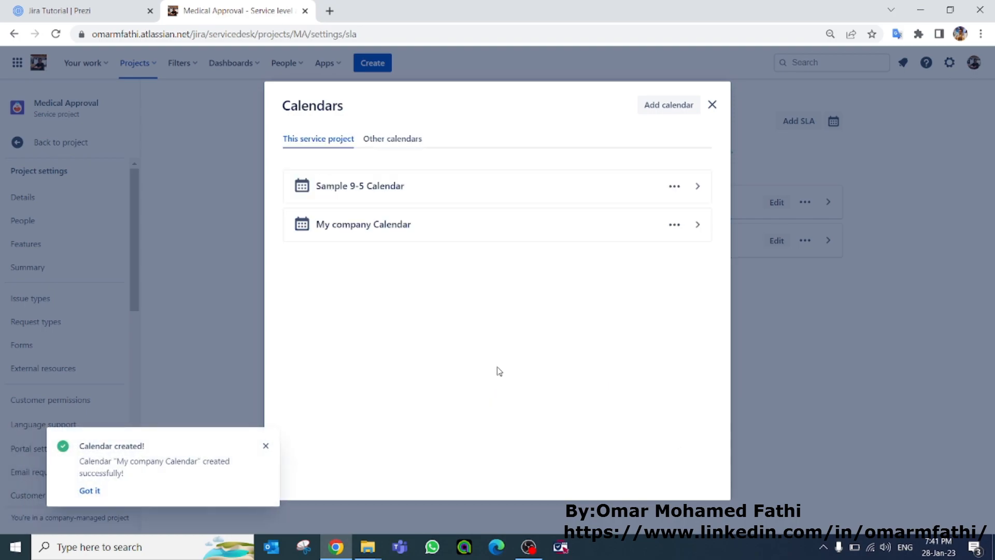
# Step: Reload the service level agreements page, check the project's calendar list, and close it
pyautogui.rightClick(441, 276)
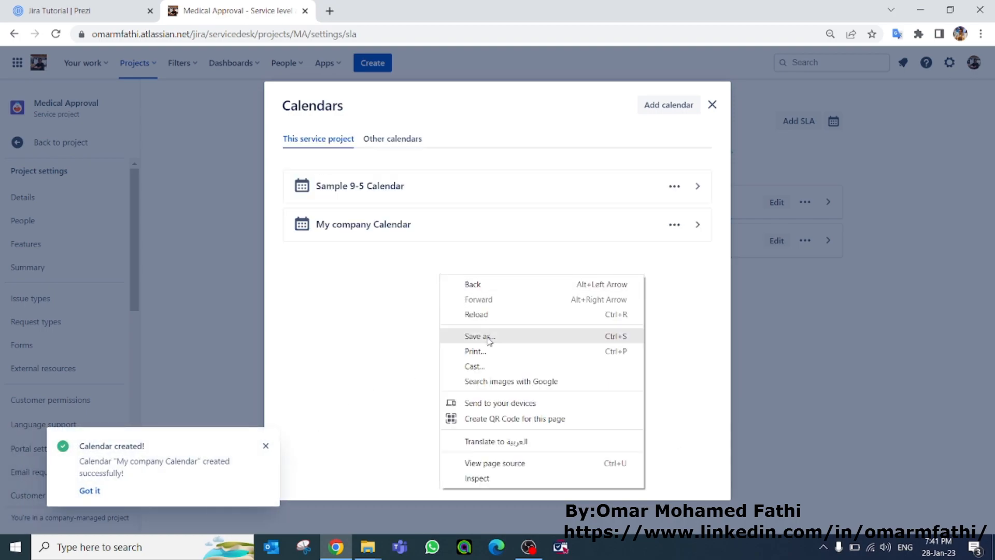
pyautogui.click(478, 315)
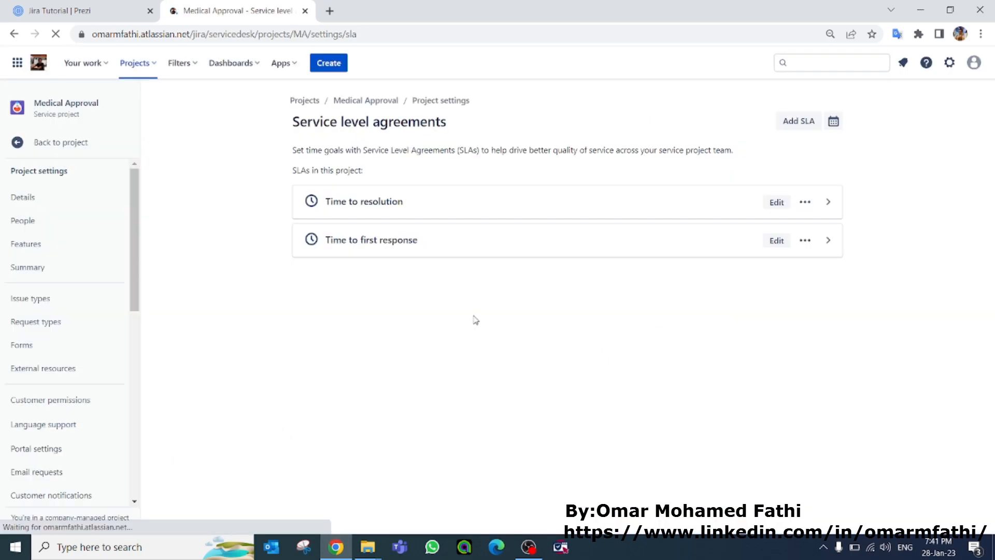
pyautogui.click(833, 121)
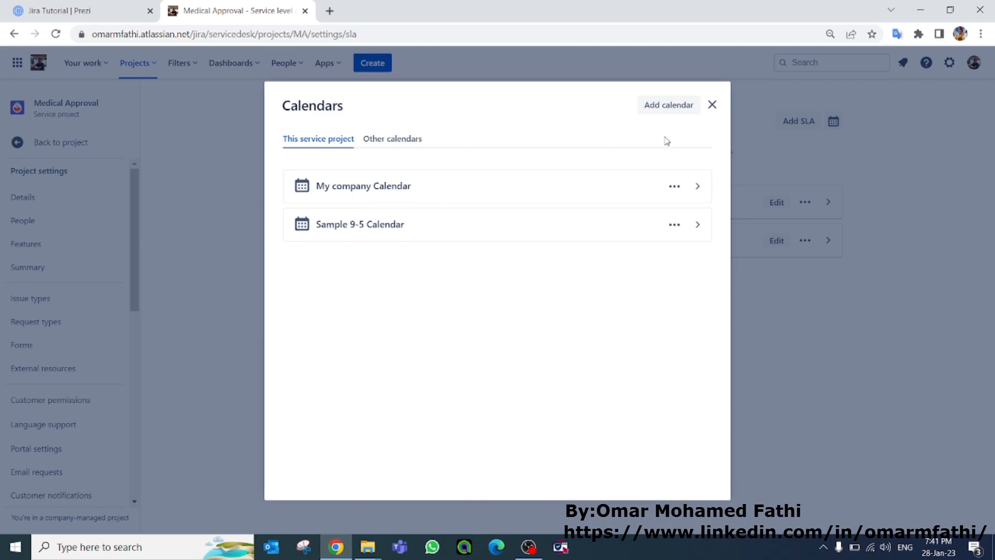
pyautogui.click(712, 105)
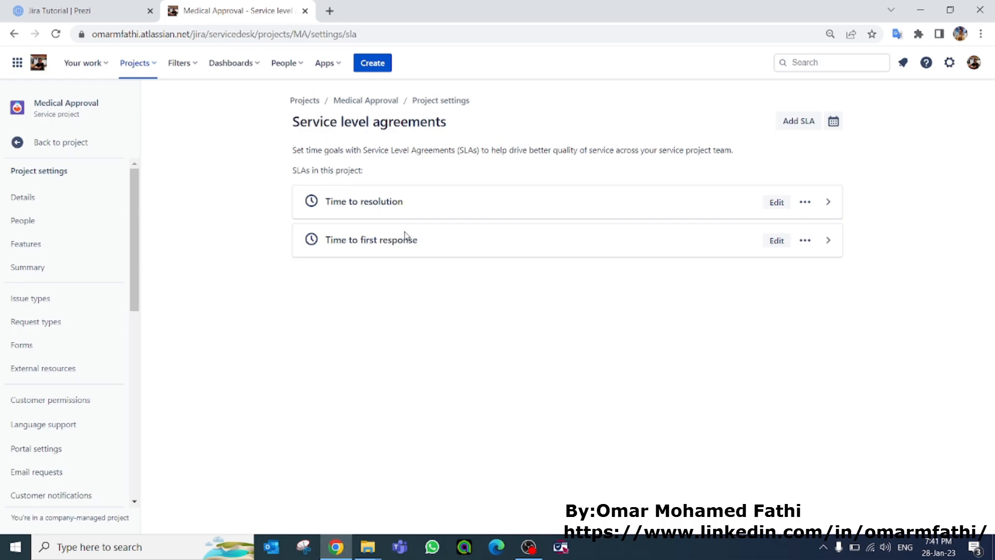
# Step: Add a new SLA named "Time to close the ticket"
pyautogui.click(786, 127)
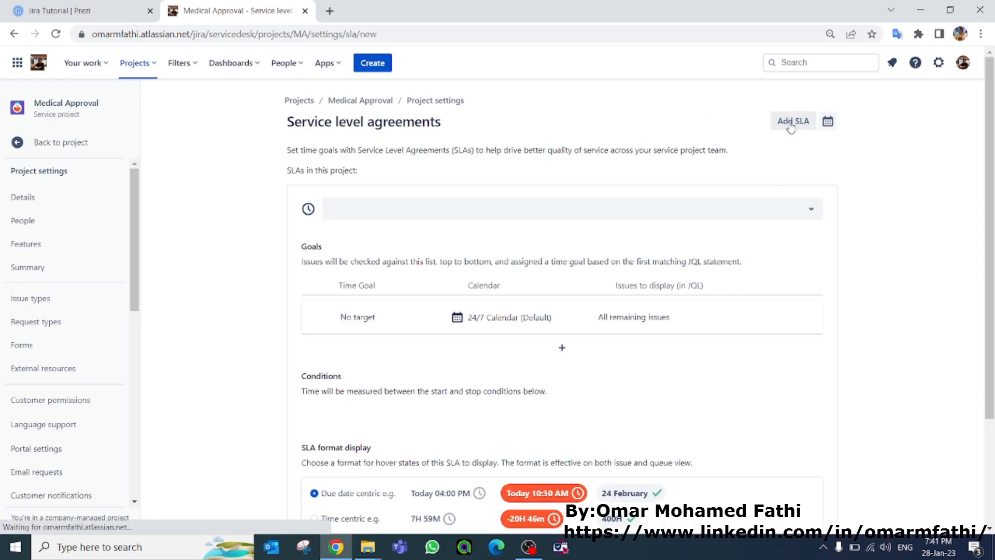
pyautogui.click(406, 208)
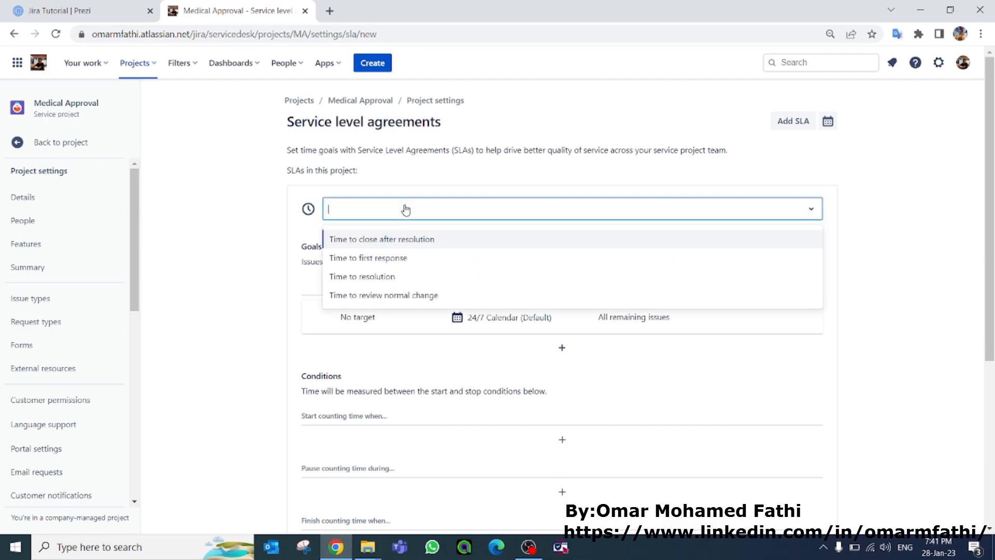
pyautogui.press('capslock')
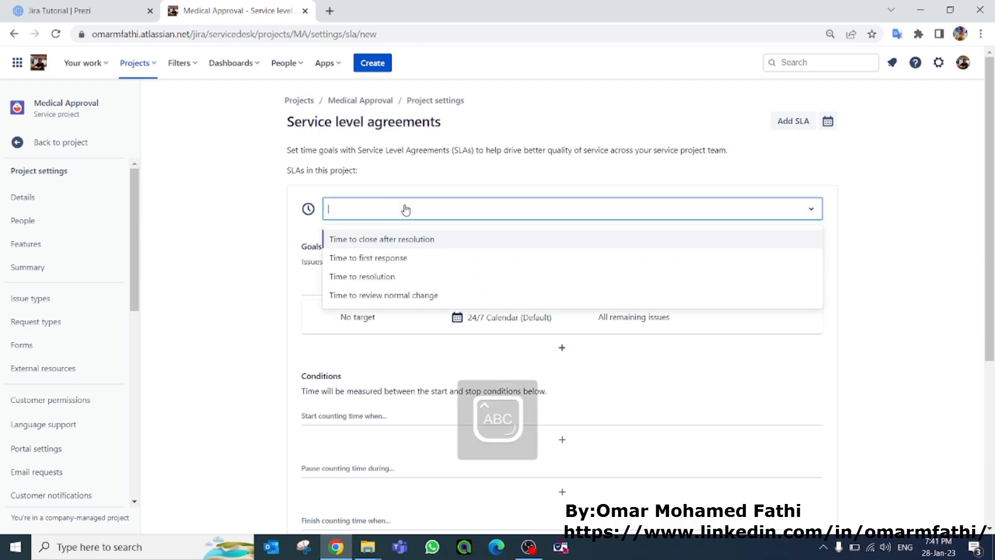
pyautogui.write('T')
pyautogui.press('capslock')
pyautogui.write('ime to close ')
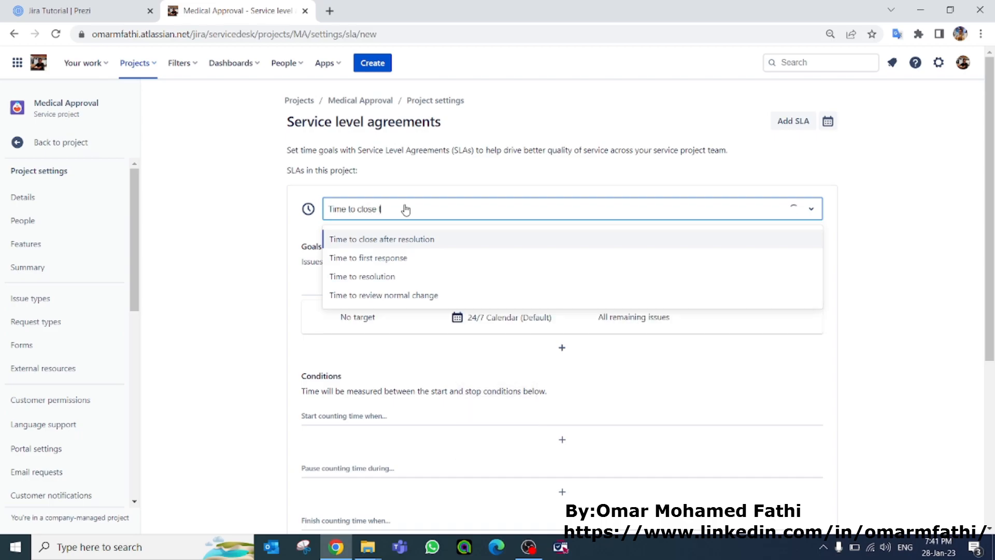
pyautogui.write('the ticket')
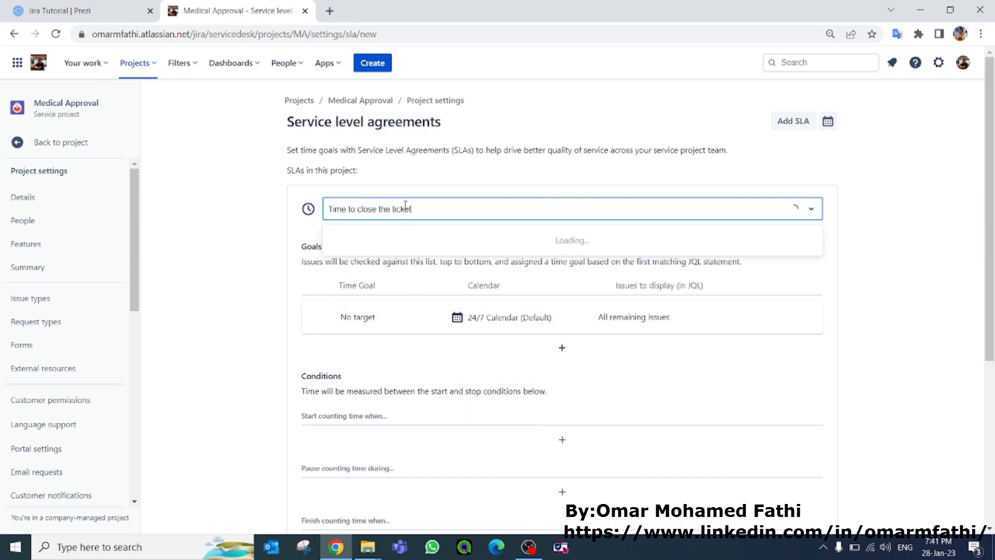
pyautogui.click(411, 240)
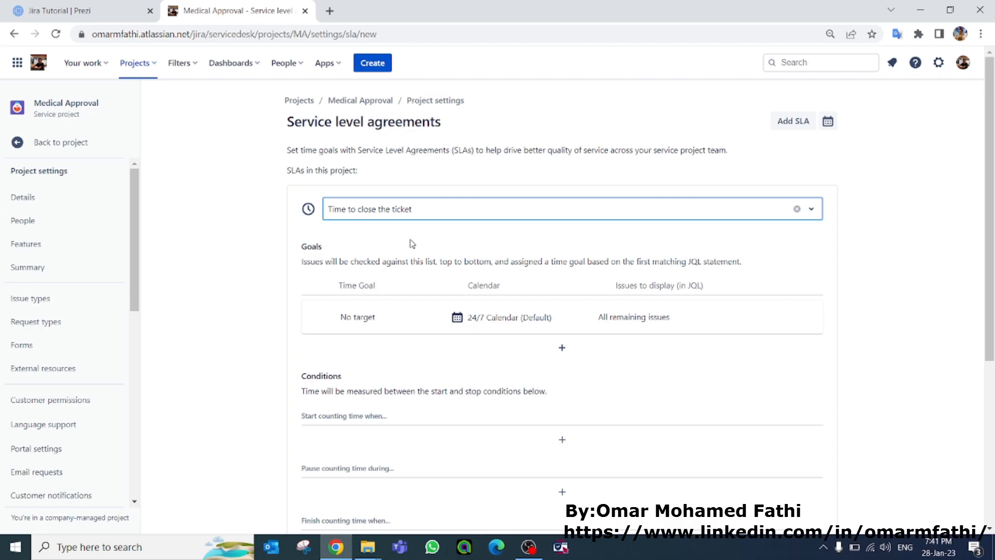
# Step: Set the time goal for all remaining issues to 5h using My company Calendar
pyautogui.click(375, 315)
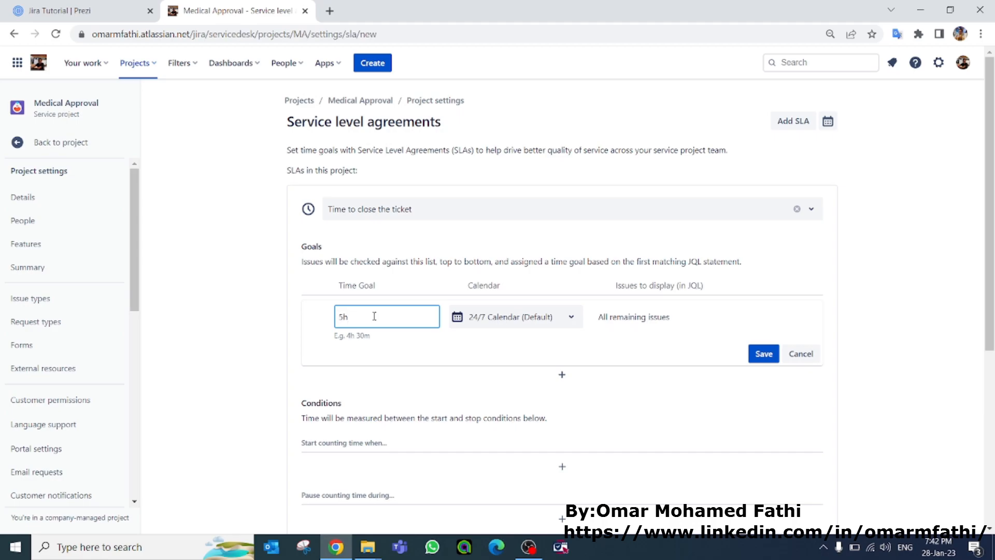
pyautogui.click(568, 317)
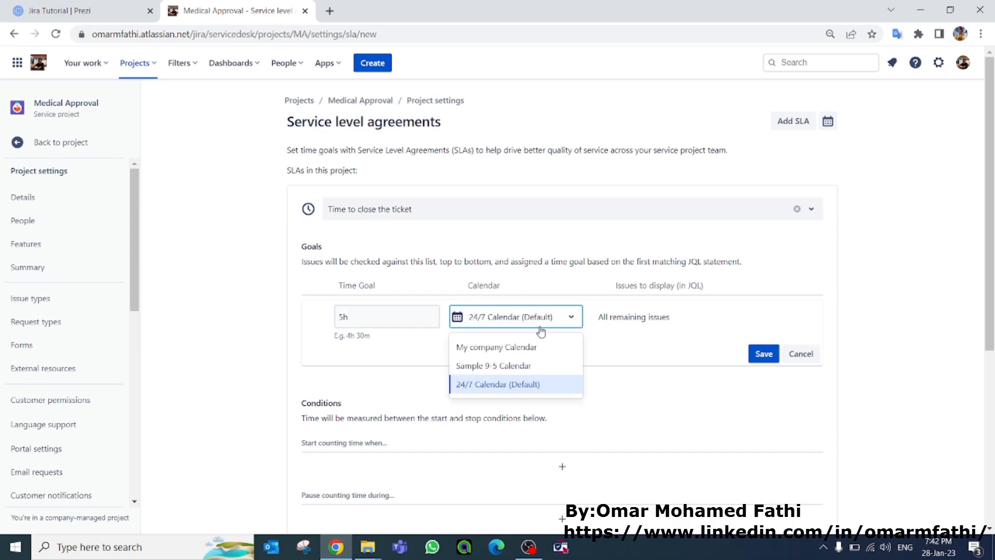
pyautogui.click(500, 355)
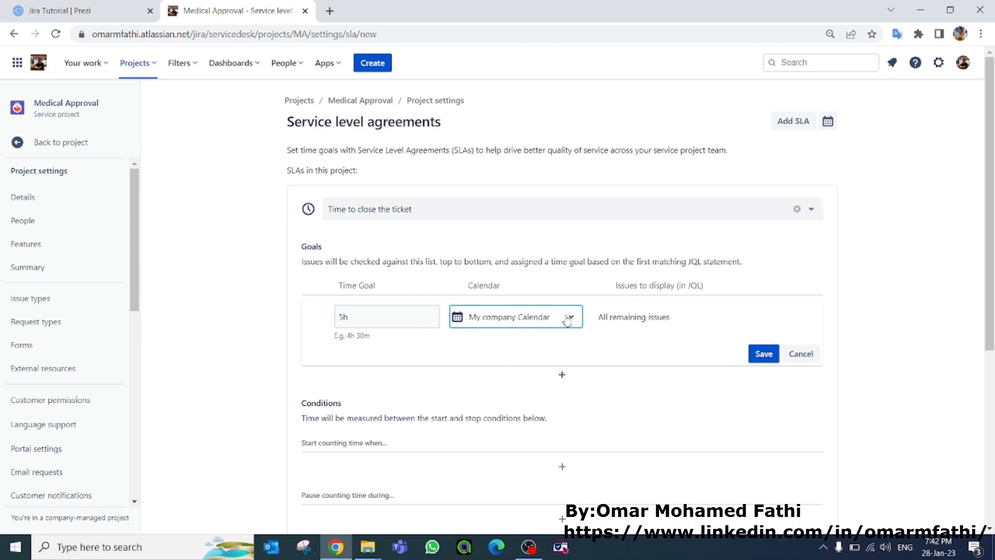
# Step: Add another goal to the SLA with a time goal of 6h and My company Calendar
pyautogui.click(558, 376)
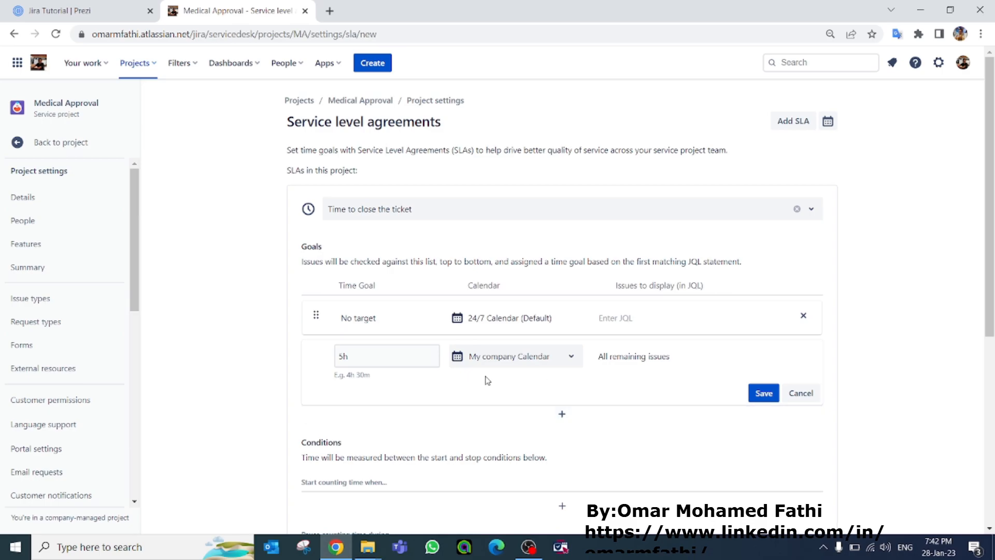
pyautogui.click(378, 318)
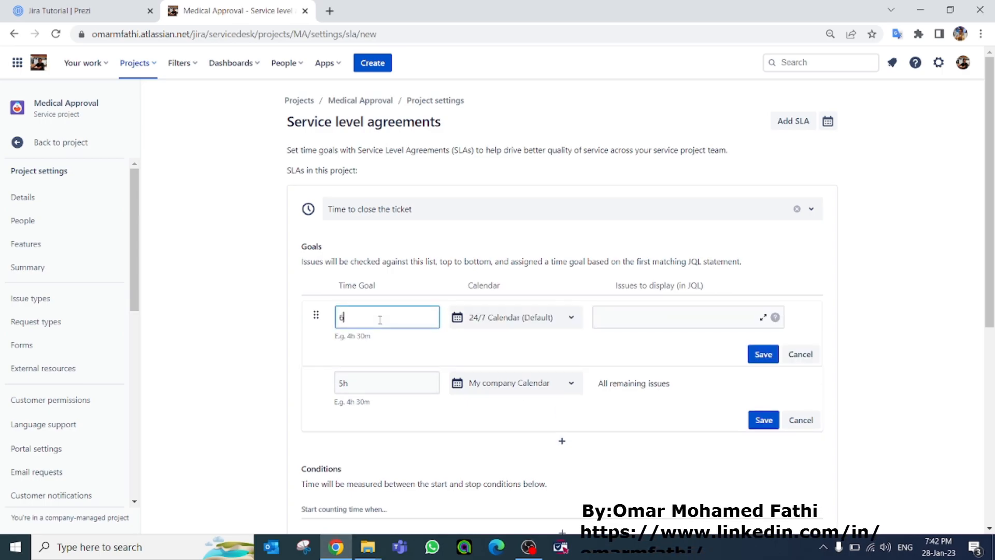
pyautogui.click(545, 321)
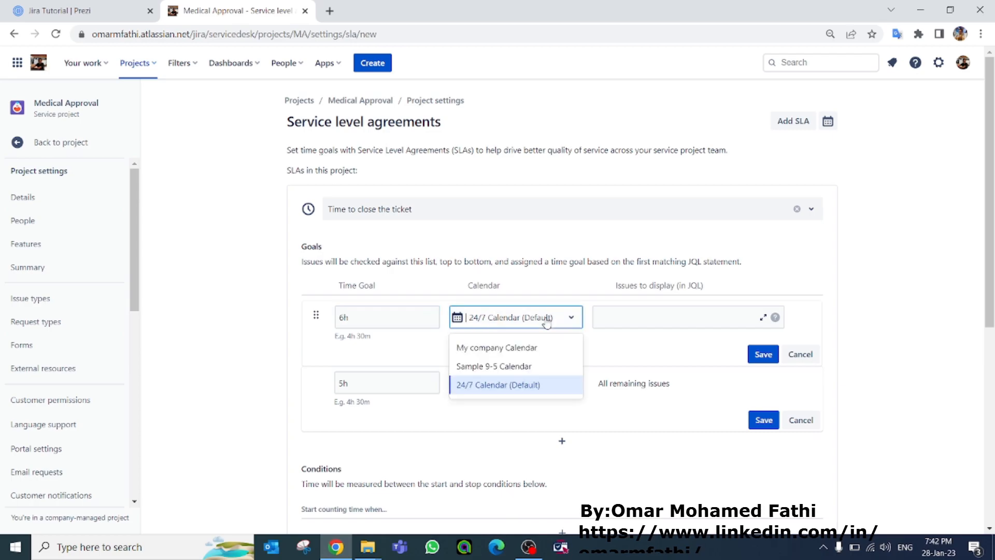
pyautogui.click(513, 348)
# Step: Set the 6h goal's issue filter to the JQL "Request Type" = "Renewal (MA)"
pyautogui.click(612, 318)
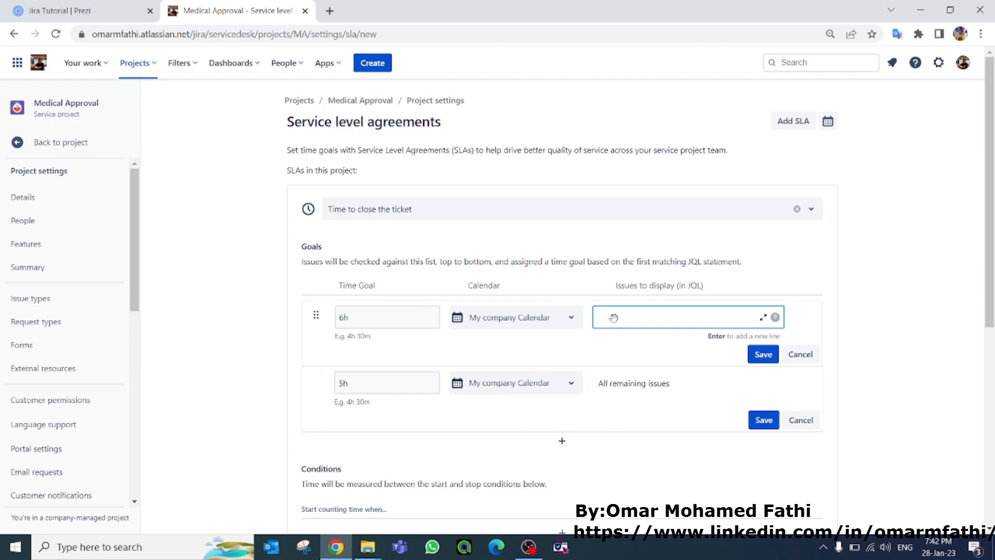
pyautogui.write('request')
pyautogui.click(658, 461)
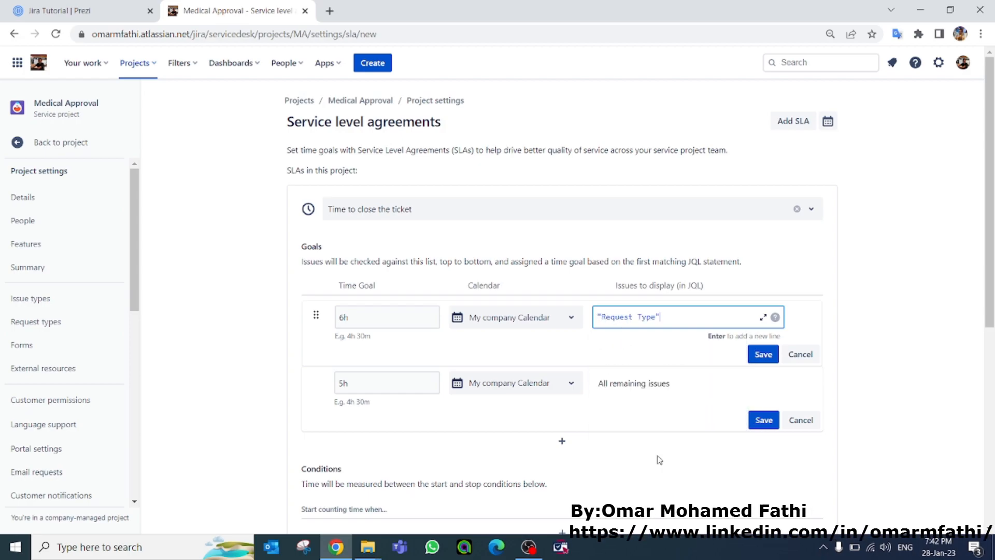
pyautogui.click(674, 346)
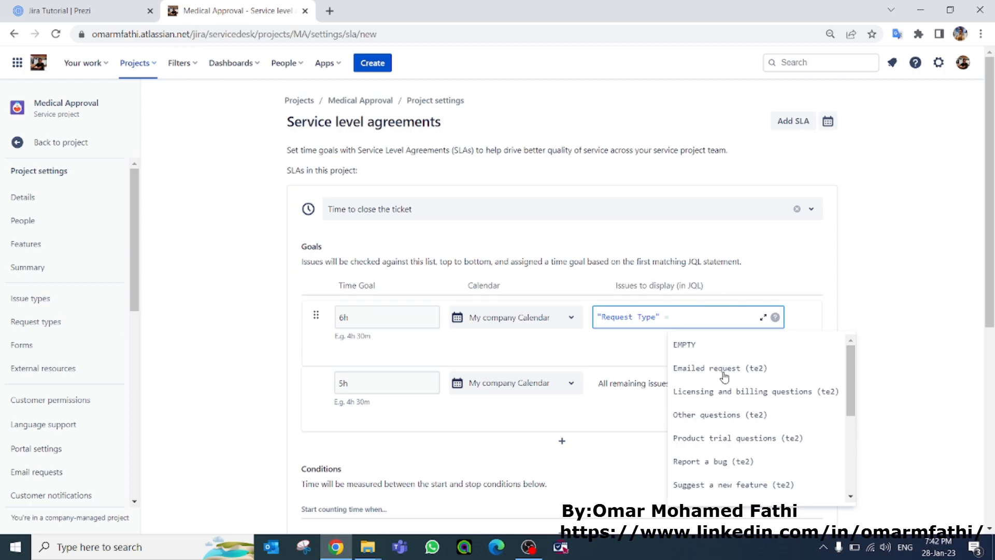
pyautogui.write('ren')
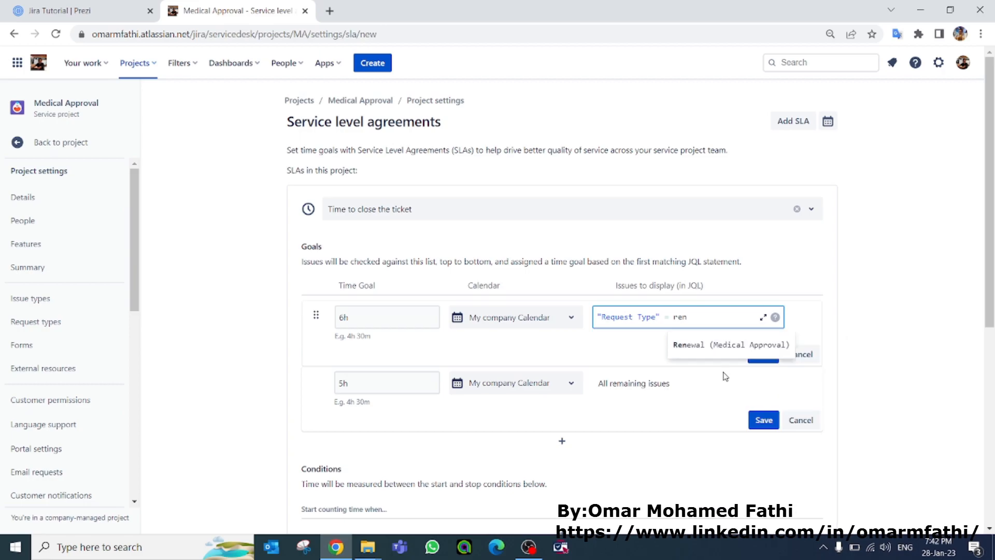
pyautogui.click(704, 345)
# Step: Extend the 6h goal's JQL filter with or "Request Type" = "Activate my card (MA)" and save the 6h and 5h goals
pyautogui.write('o')
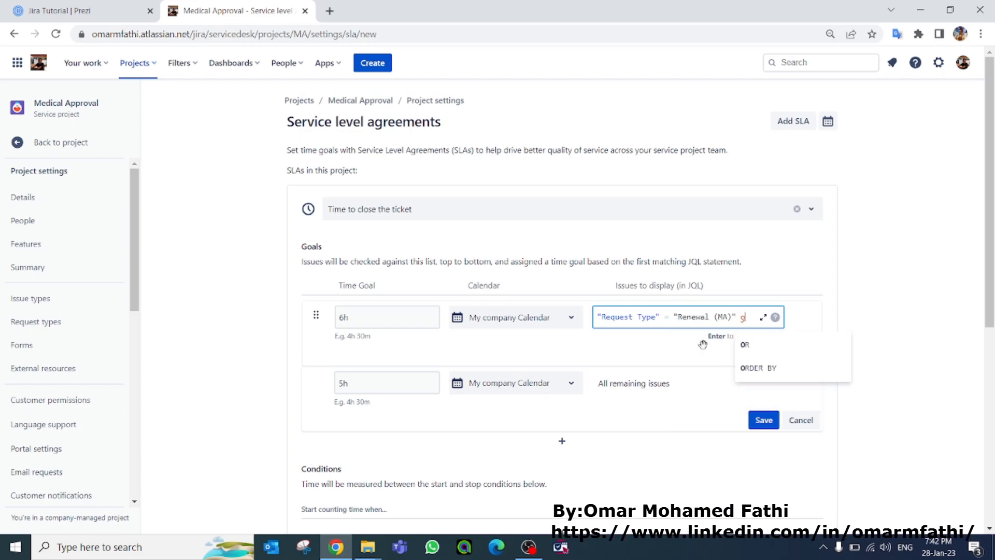
pyautogui.write('r request')
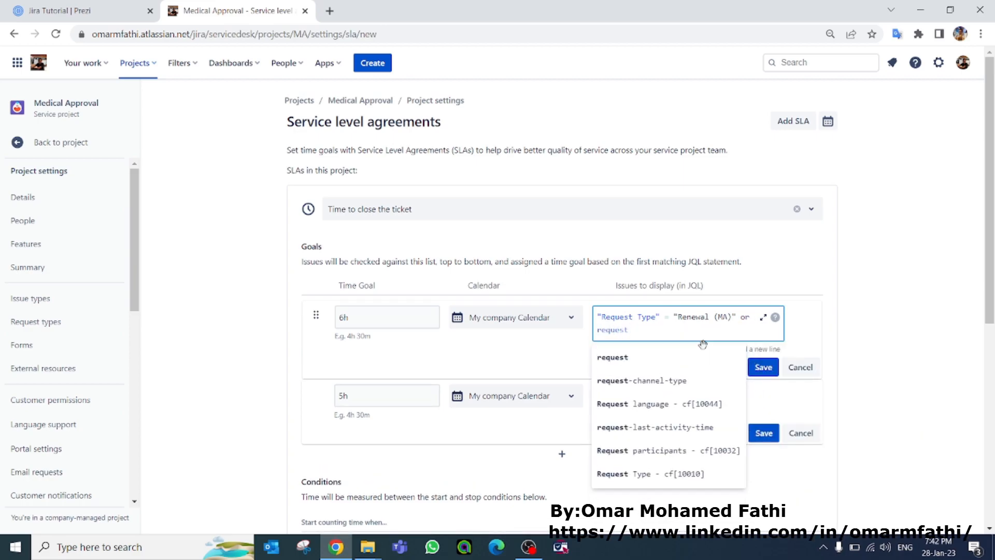
pyautogui.click(677, 480)
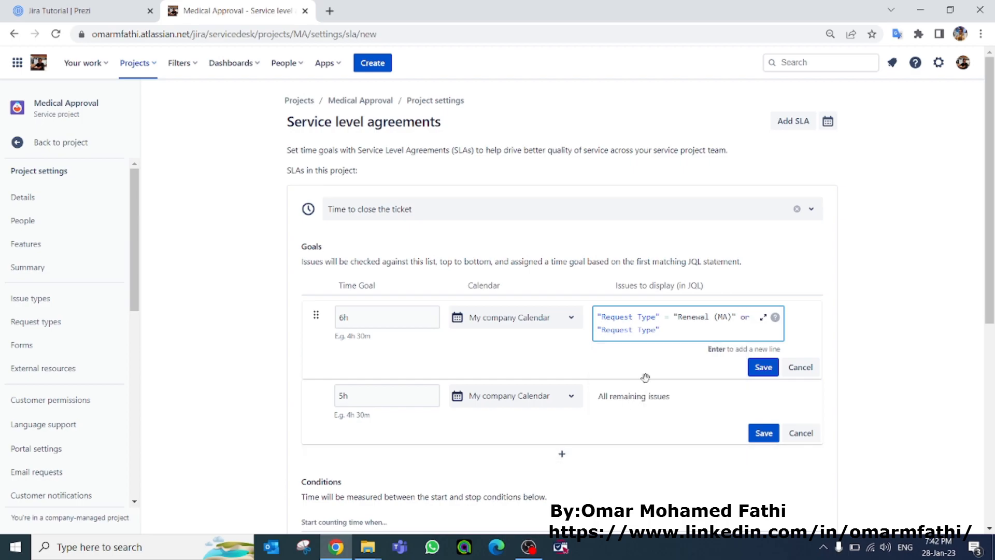
pyautogui.click(684, 371)
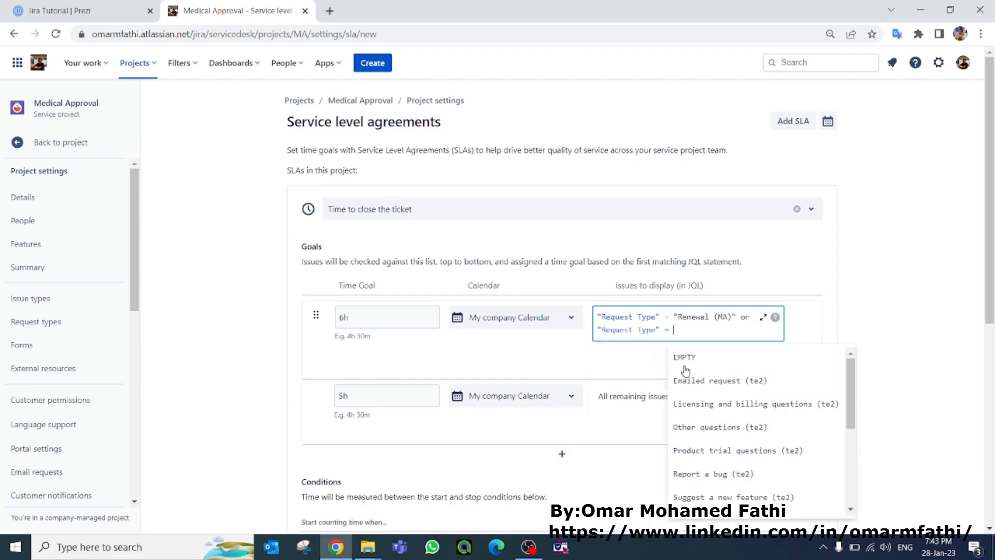
pyautogui.scroll(-3, 740, 421)
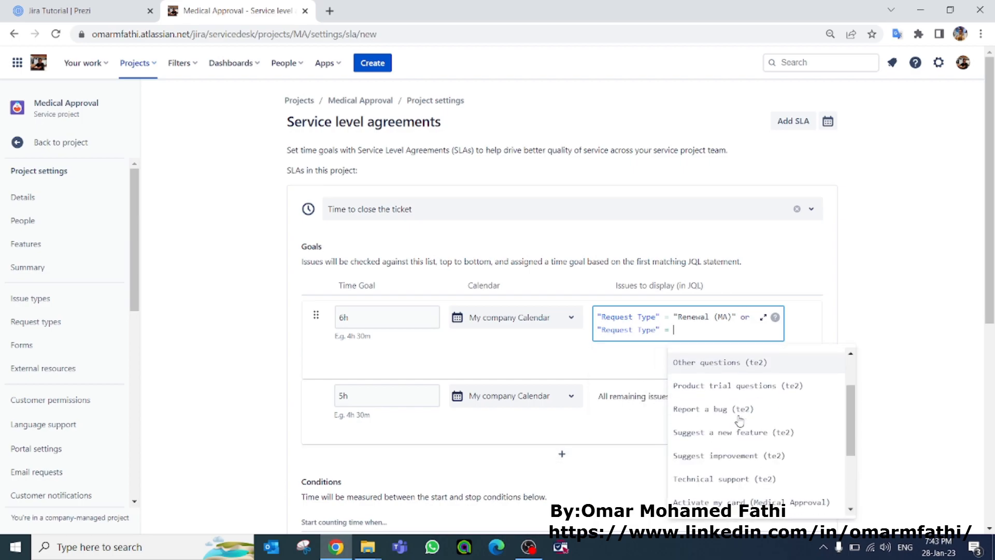
pyautogui.scroll(-2, 740, 421)
pyautogui.scroll(-2, 740, 421)
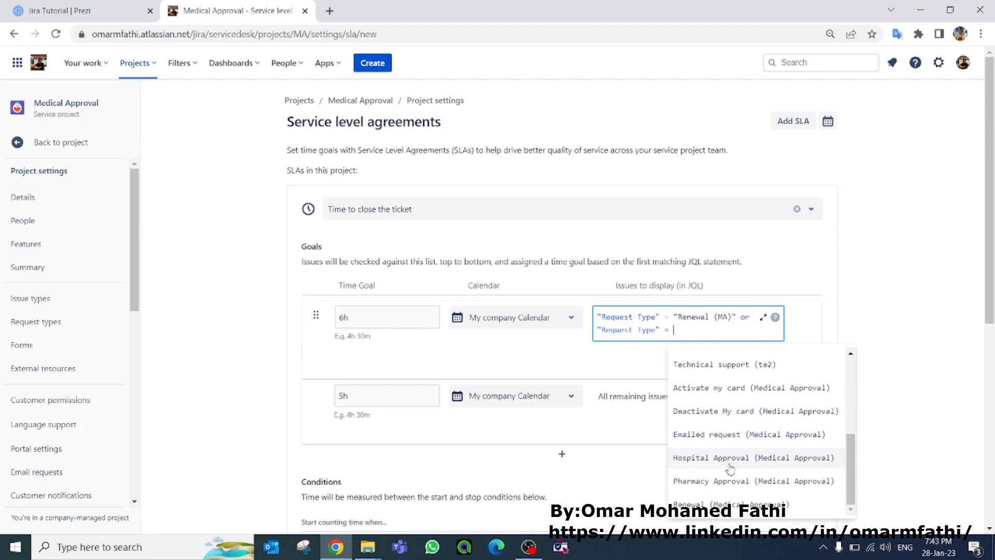
pyautogui.write('act')
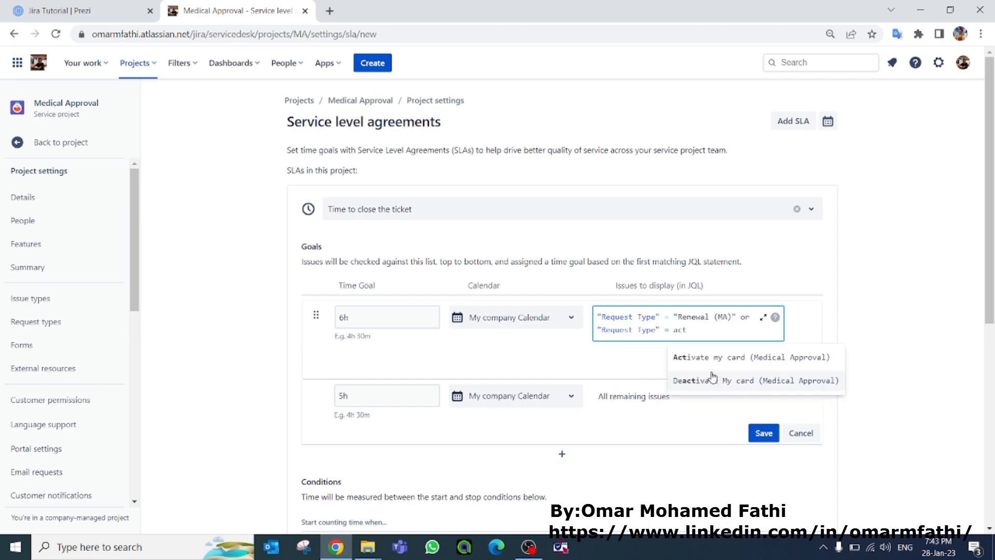
pyautogui.click(712, 363)
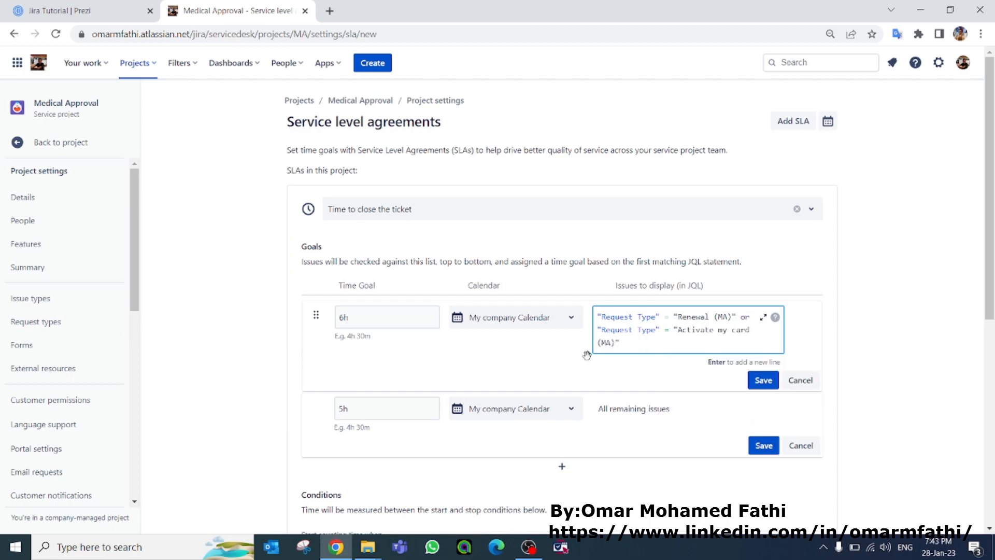
pyautogui.click(299, 359)
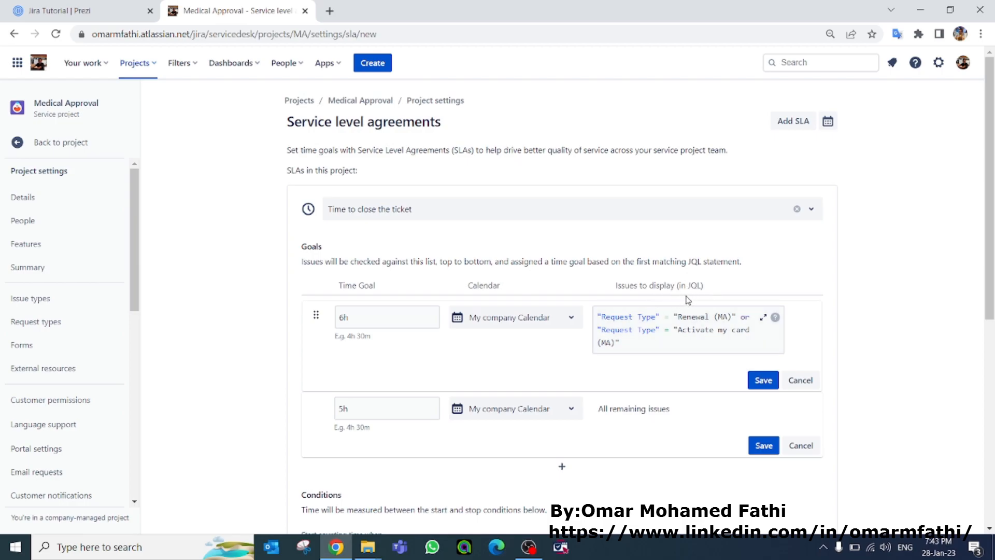
pyautogui.click(763, 381)
pyautogui.click(763, 402)
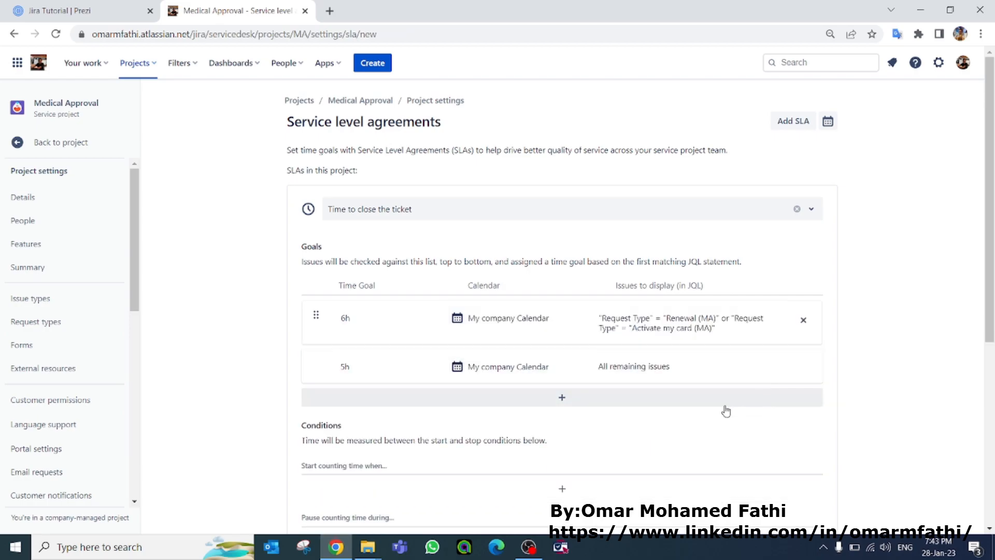
# Step: Add another goal to the SLA with a time goal of 1h and My company Calendar
pyautogui.click(562, 399)
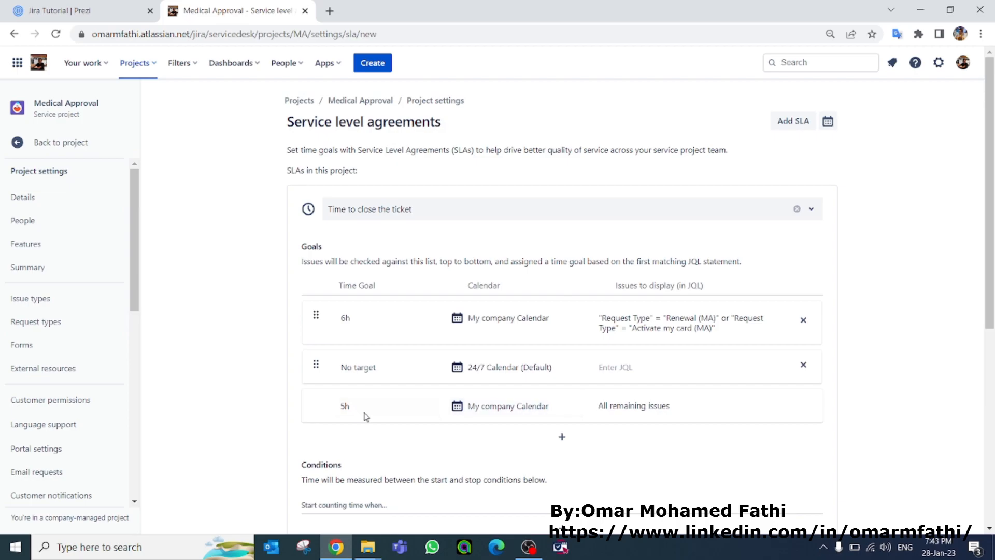
pyautogui.click(380, 409)
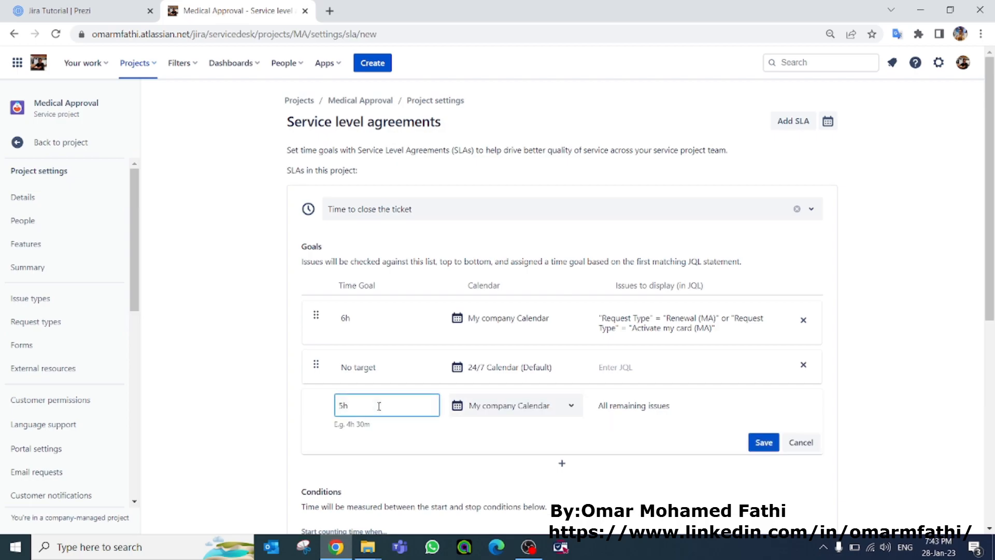
pyautogui.click(375, 371)
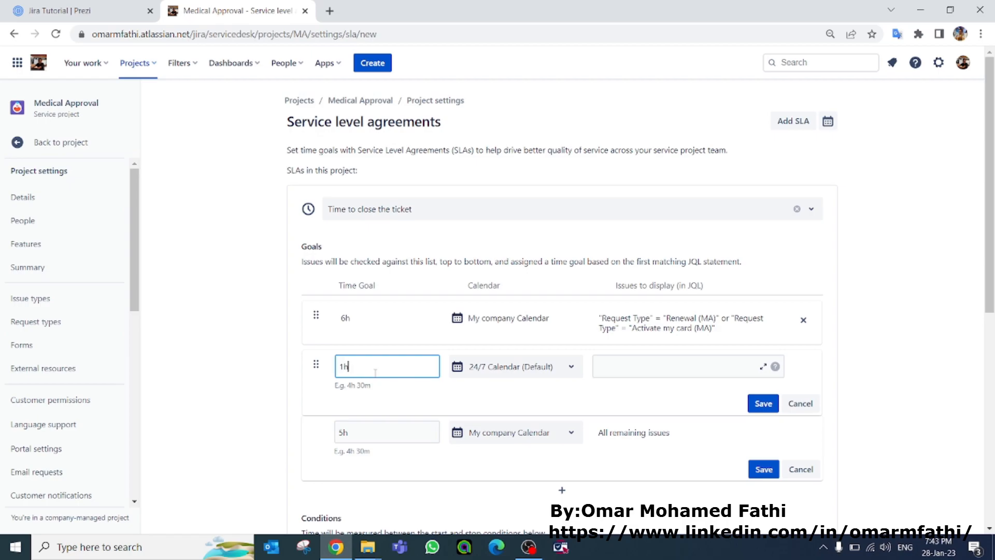
pyautogui.click(503, 369)
pyautogui.click(504, 402)
# Step: Set the 1h goal's issue filter to the JQL "Request Type" = "Deactivate My card (MA)" and save the goal
pyautogui.click(638, 364)
pyautogui.write('request')
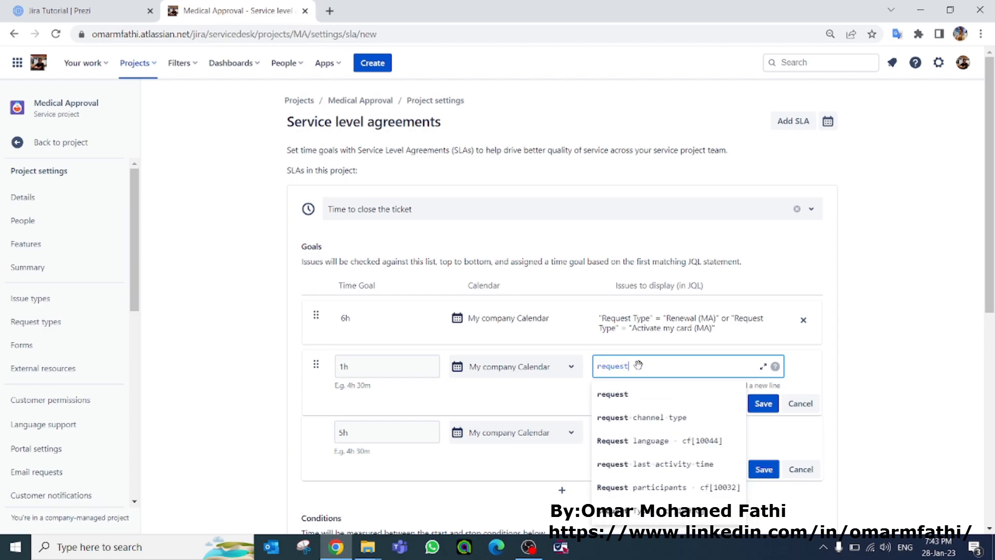
pyautogui.click(648, 510)
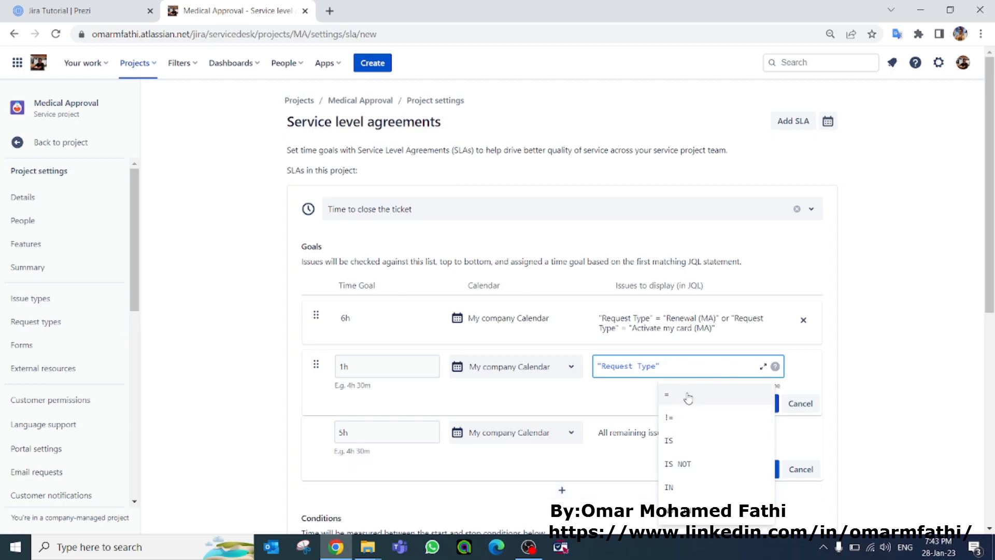
pyautogui.click(687, 396)
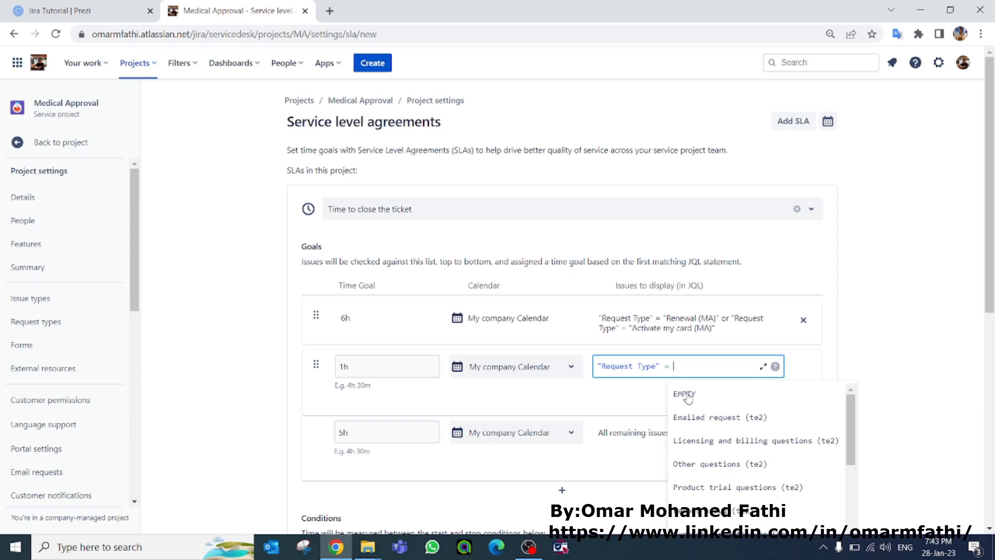
pyautogui.write('d')
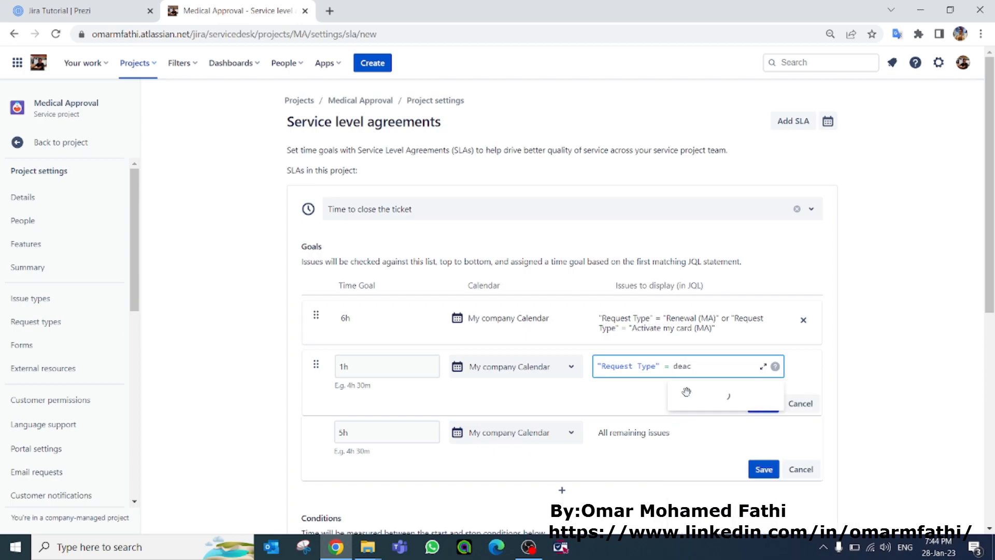
pyautogui.write('eac')
pyautogui.click(714, 397)
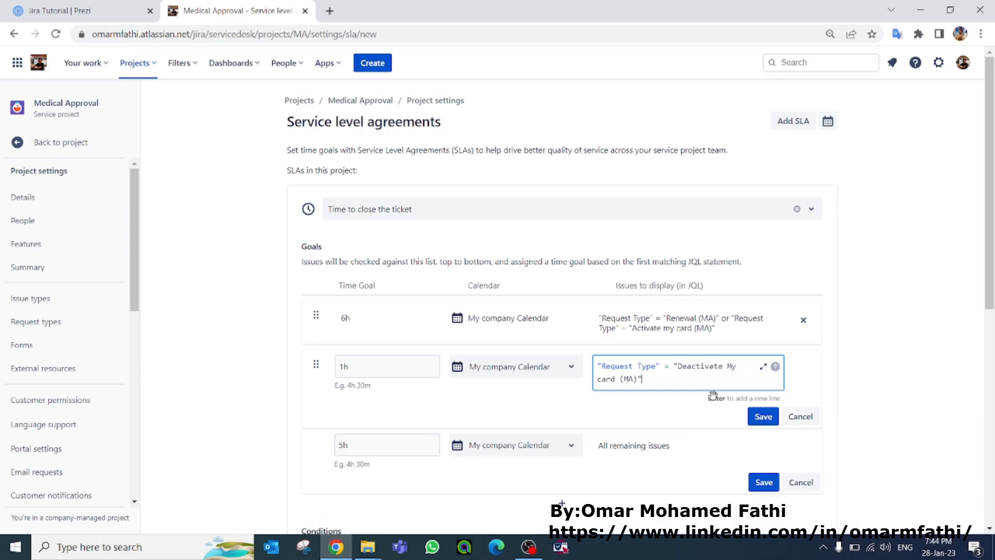
pyautogui.click(764, 417)
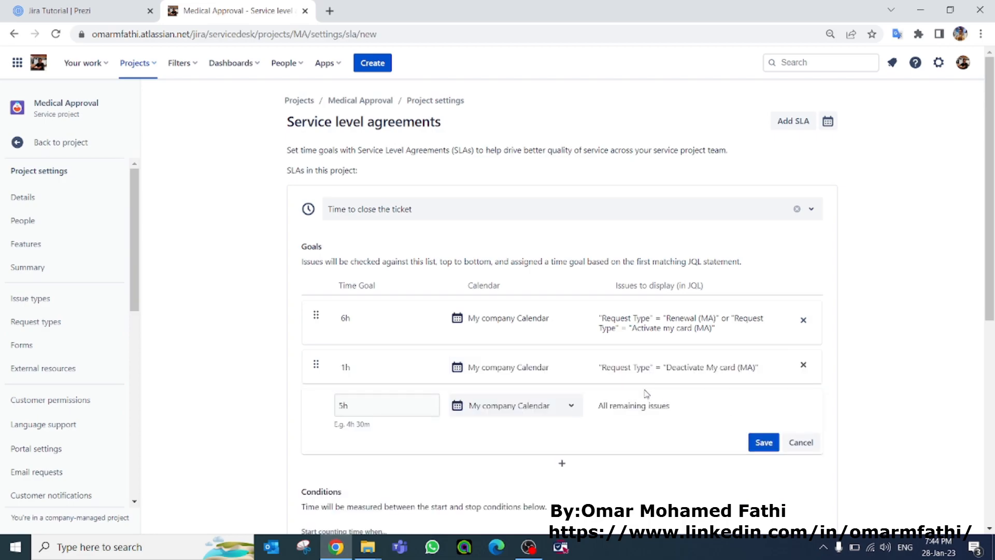
# Step: Set the SLA to start counting time on the condition Entered Status: In Progress
pyautogui.scroll(-2, 459, 322)
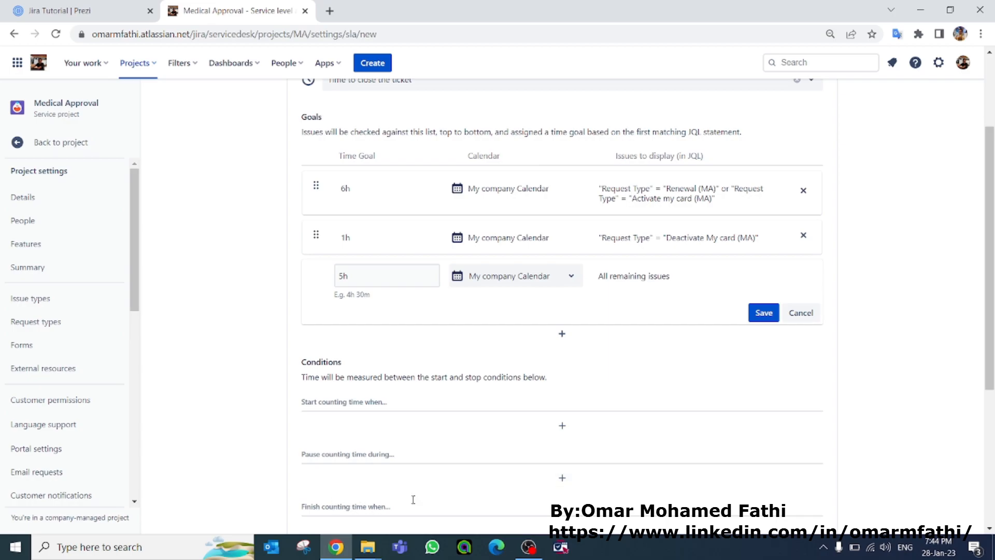
pyautogui.click(559, 430)
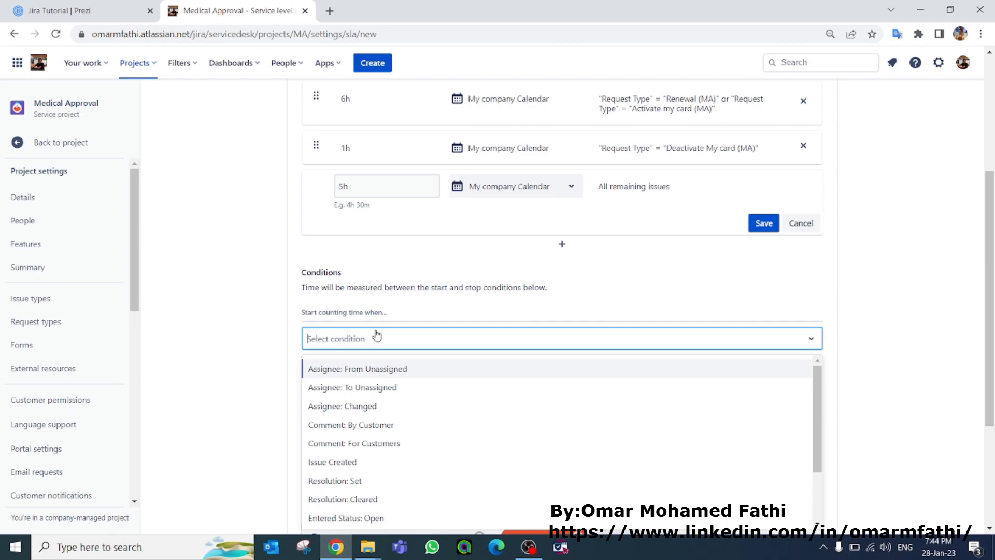
pyautogui.write('ope')
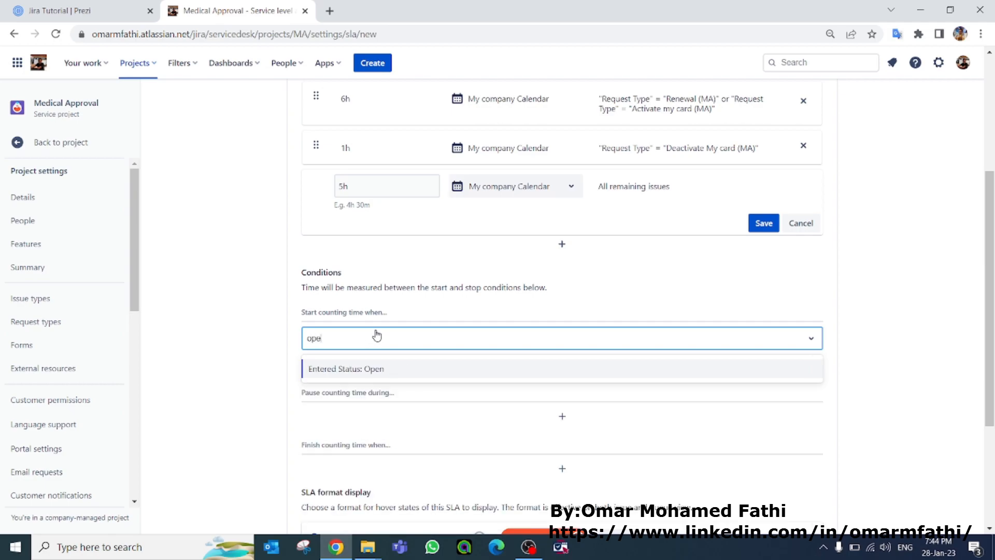
pyautogui.press('BackSpace')
pyautogui.press('BackSpace')
pyautogui.press('BackSpace')
pyautogui.write('inpr')
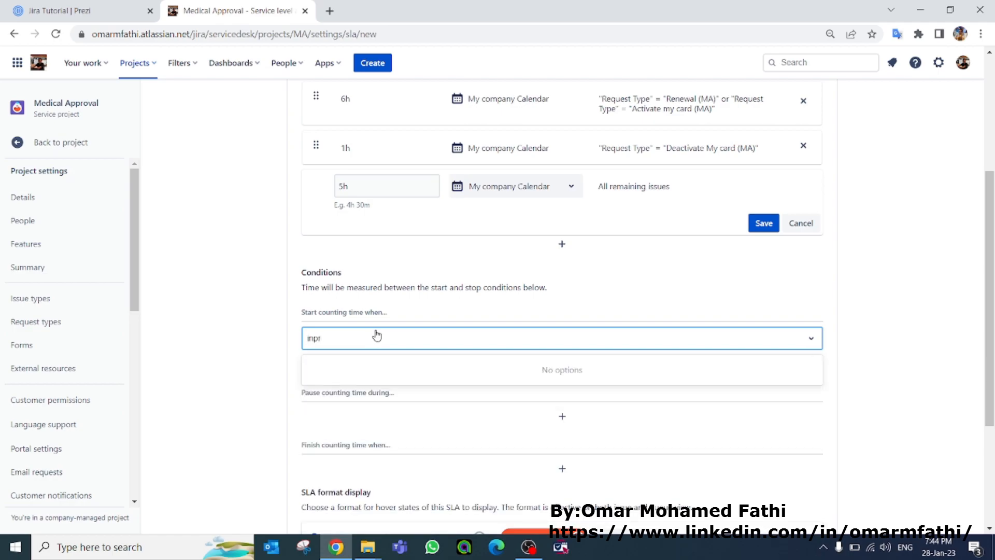
pyautogui.press('BackSpace')
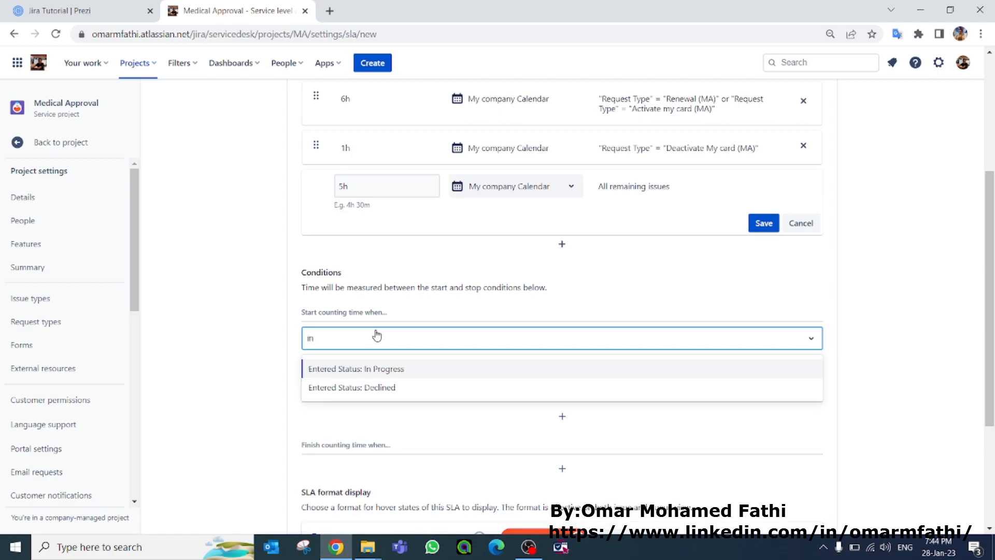
pyautogui.click(352, 370)
# Step: Set the SLA to finish counting time on the condition Entered Status: Done
pyautogui.scroll(-1, 462, 327)
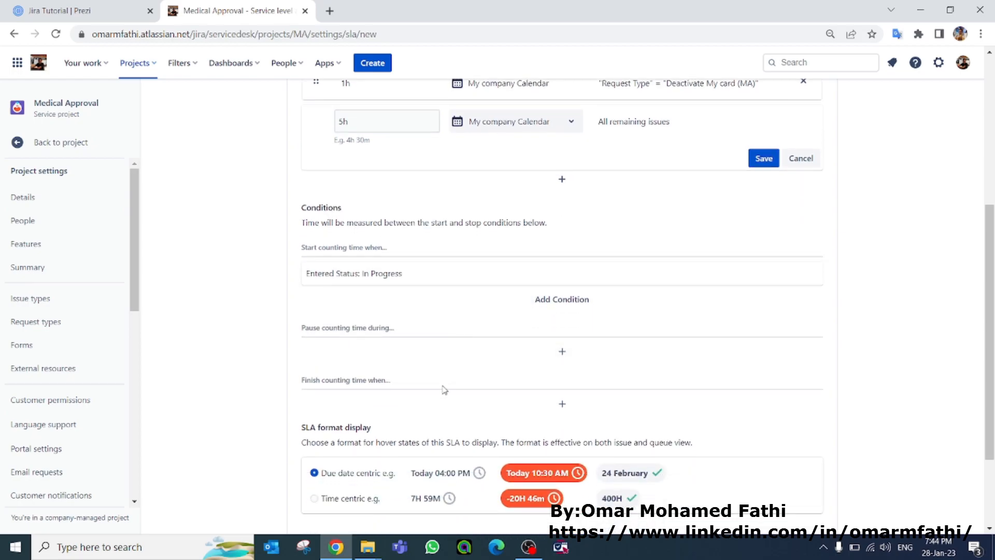
pyautogui.click(438, 403)
pyautogui.write('done')
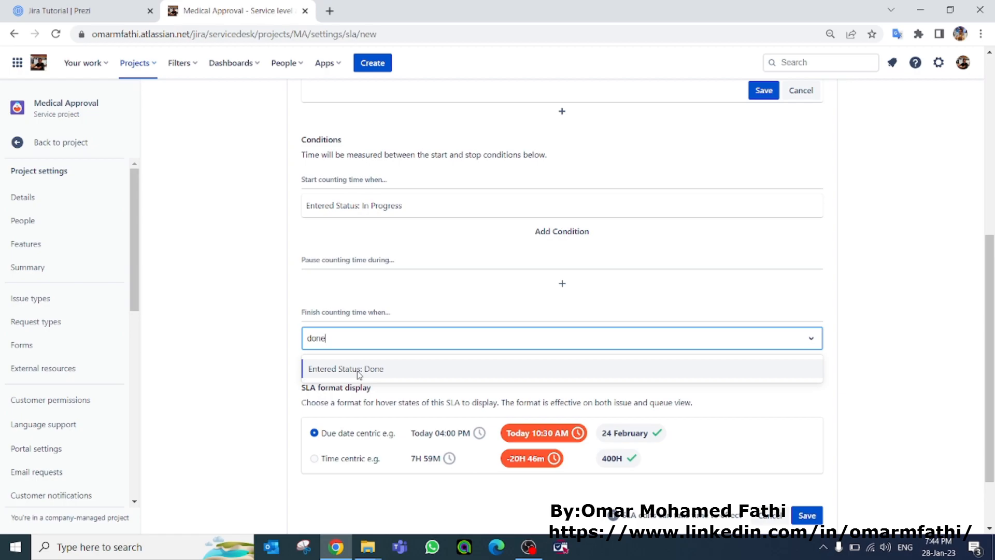
pyautogui.click(358, 371)
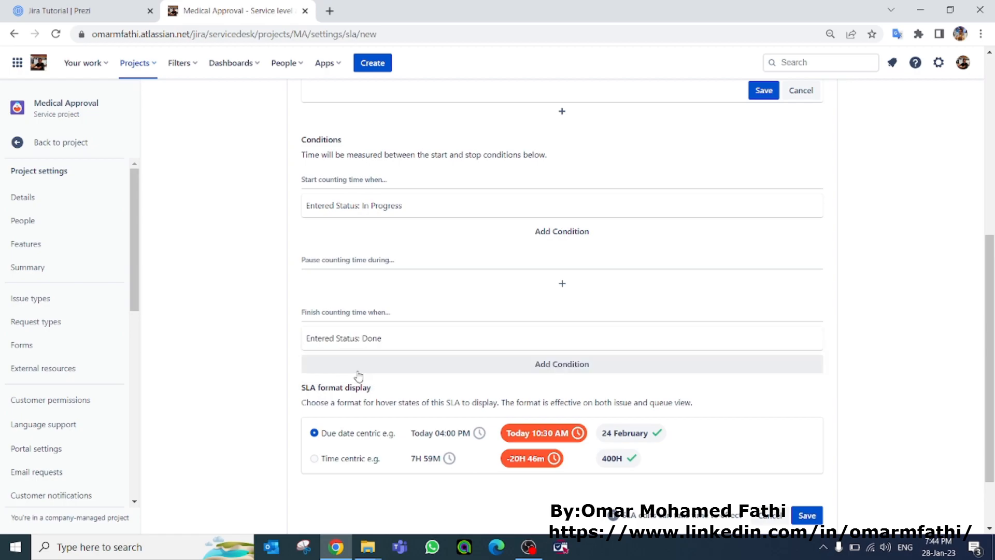
# Step: Pause the SLA's time counting during Status: approved and Status: Declined
pyautogui.click(563, 289)
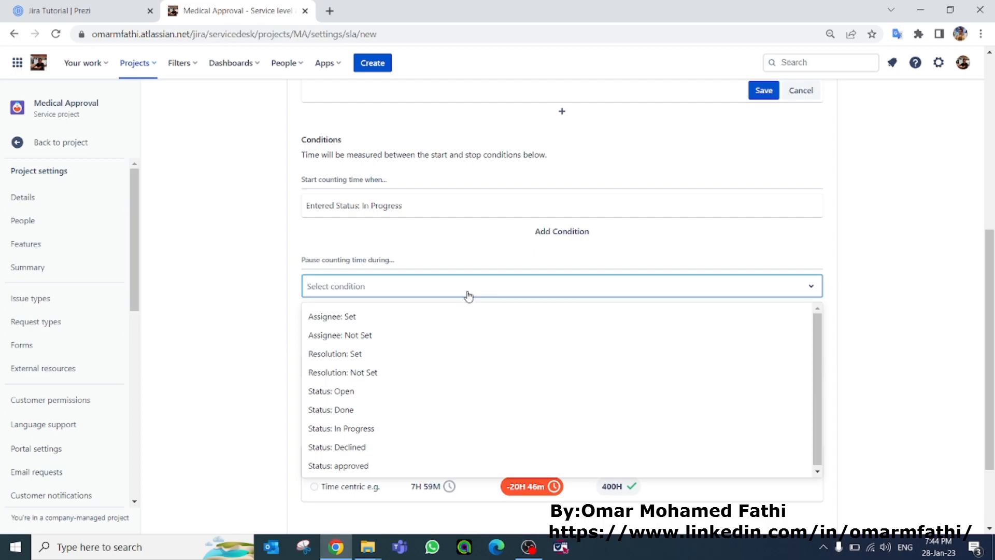
pyautogui.write('ap')
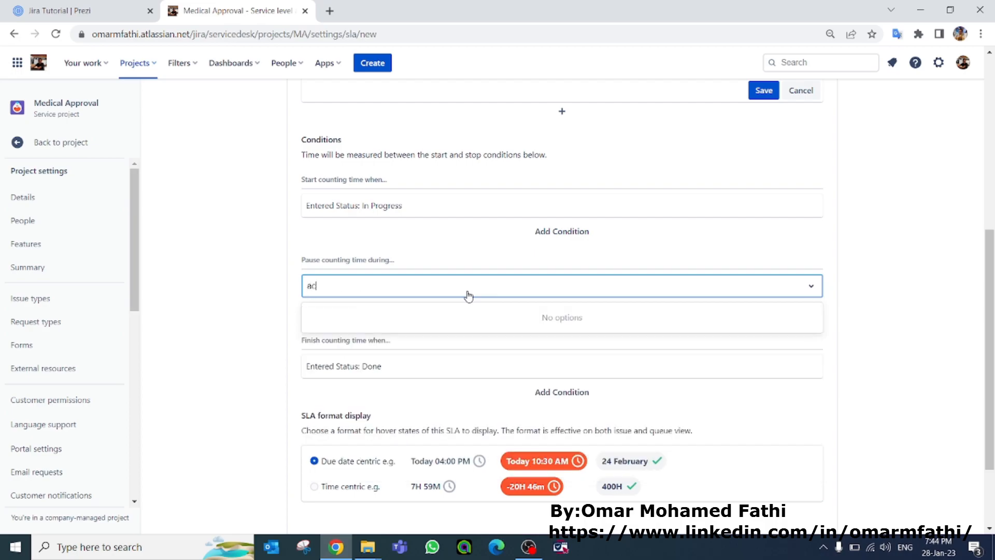
pyautogui.write('p')
pyautogui.press('Return')
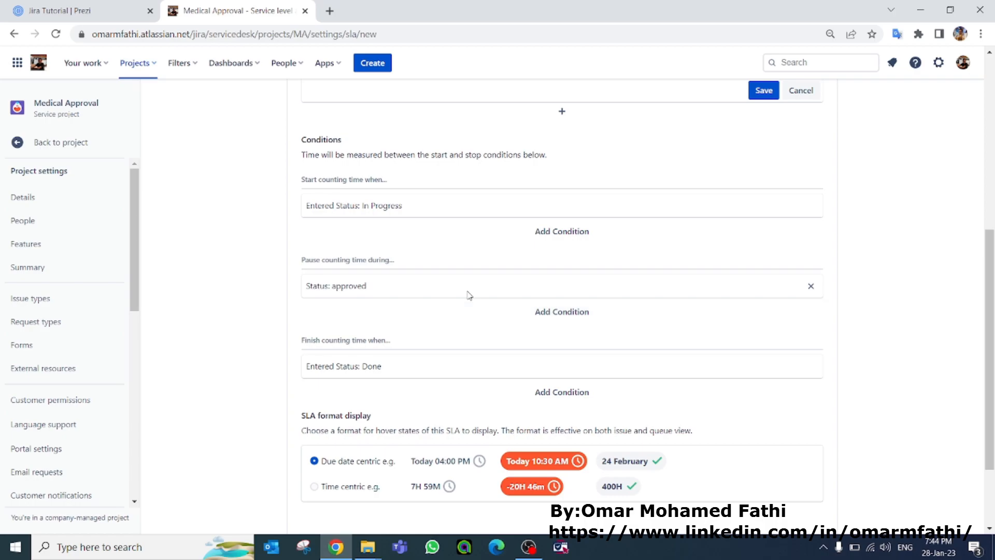
pyautogui.click(586, 322)
pyautogui.write('de')
pyautogui.click(373, 347)
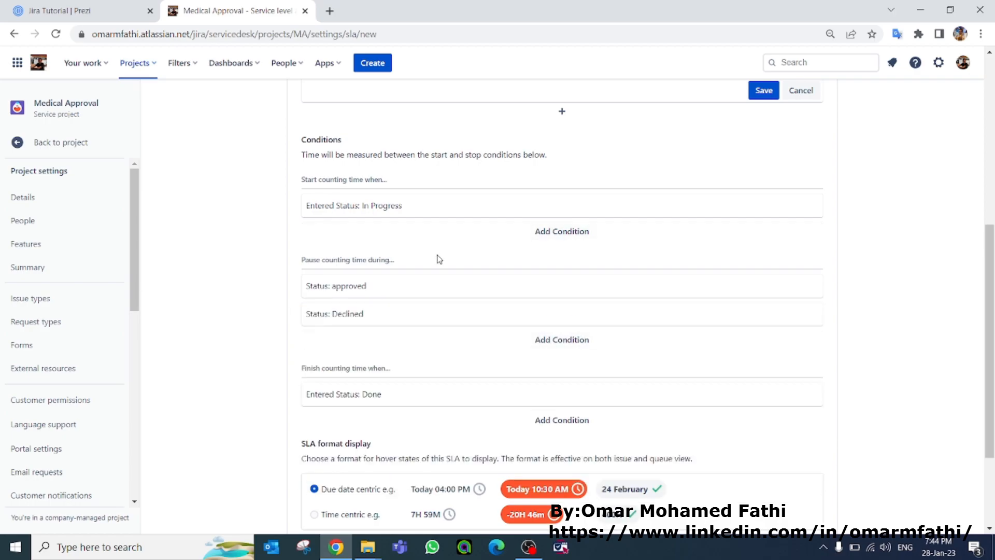
# Step: Save the "Time to close the ticket" SLA
pyautogui.scroll(-1, 439, 259)
pyautogui.scroll(-1, 439, 259)
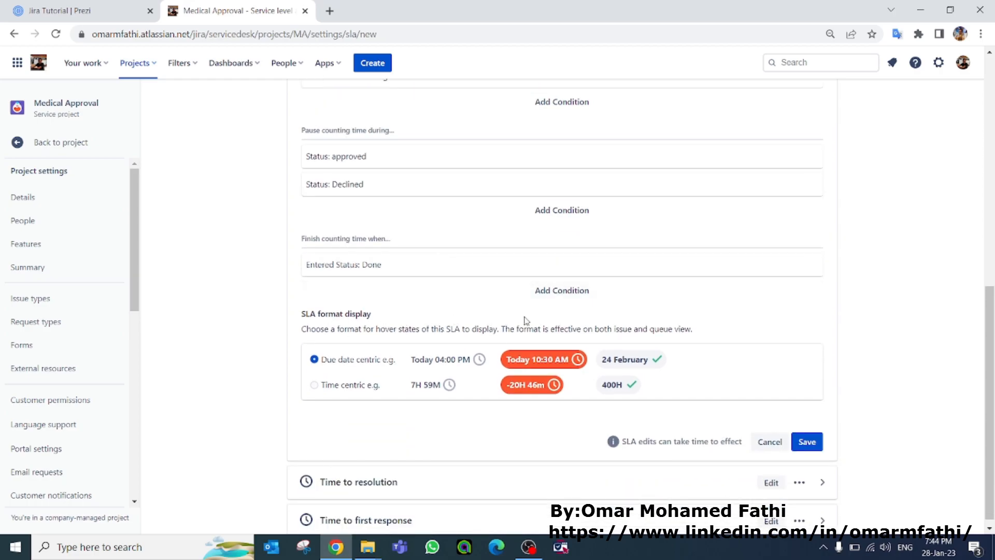
pyautogui.click(807, 443)
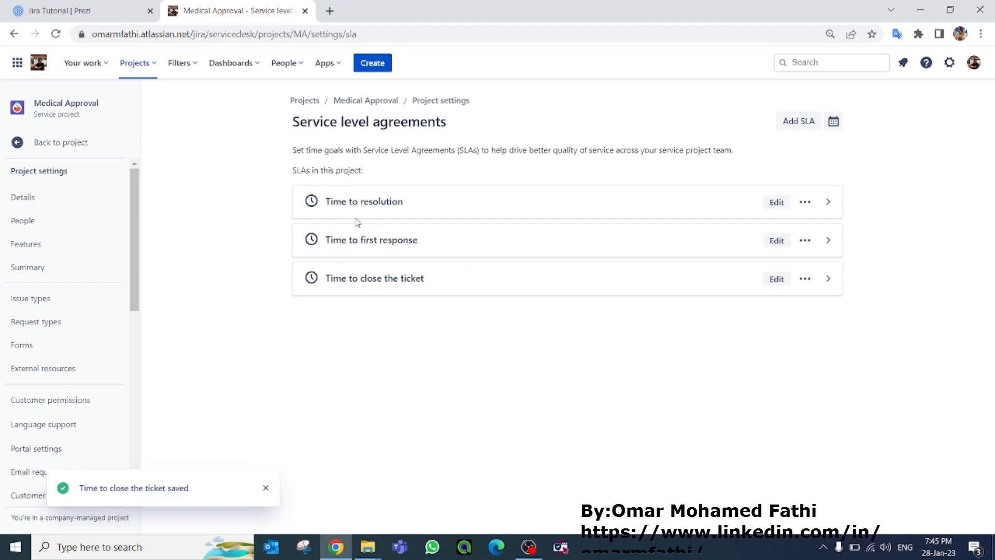
# Step: Expand the "Time to resolution" SLA and review its goals and conditions
pyautogui.click(827, 203)
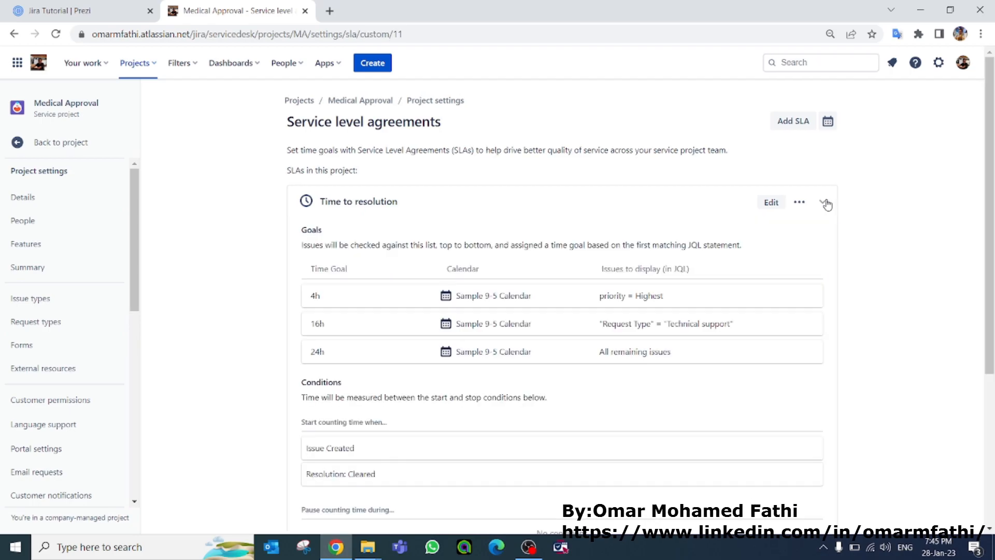
pyautogui.scroll(-1, 362, 273)
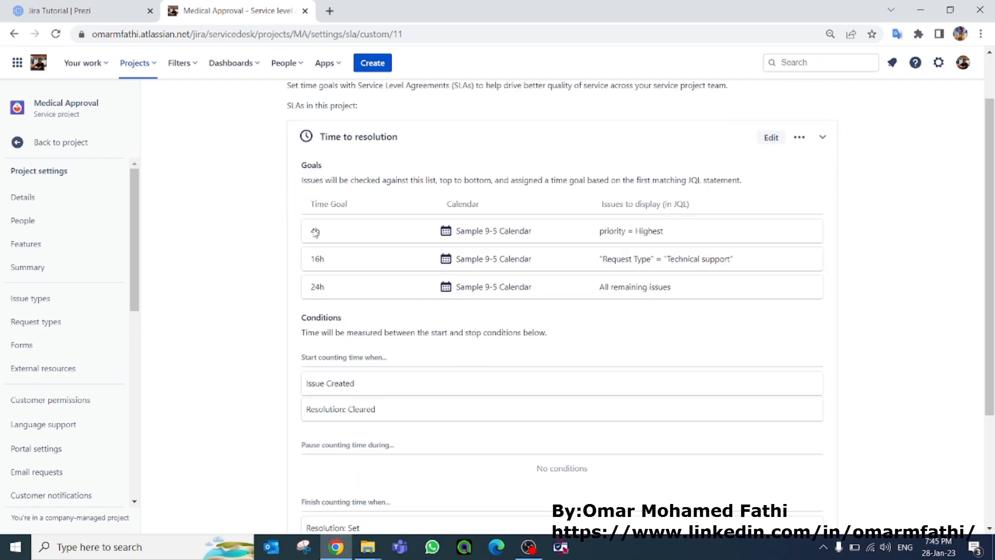
# Step: Review the counting conditions and display format of the "Time to resolution" SLA, and collapse it
pyautogui.scroll(-2, 444, 285)
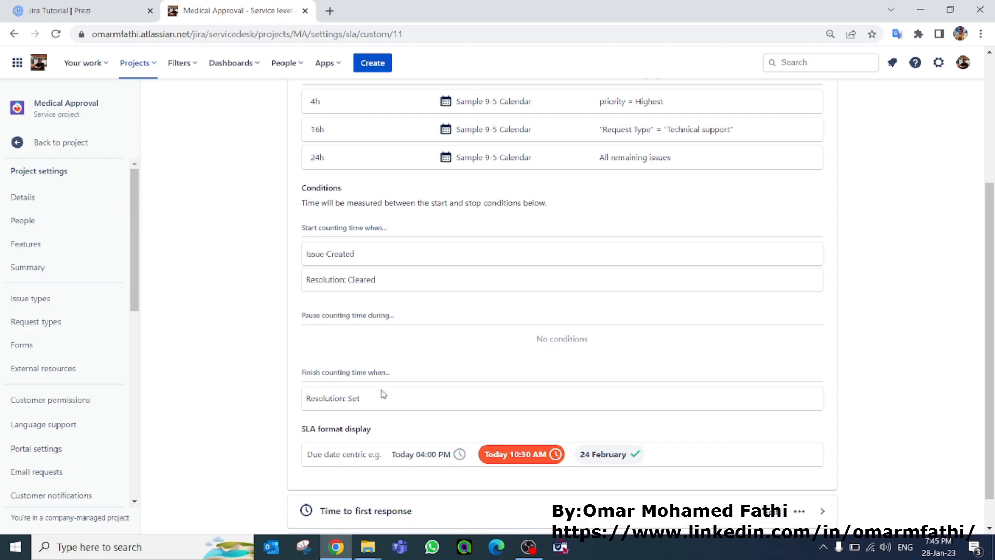
pyautogui.scroll(-1, 700, 393)
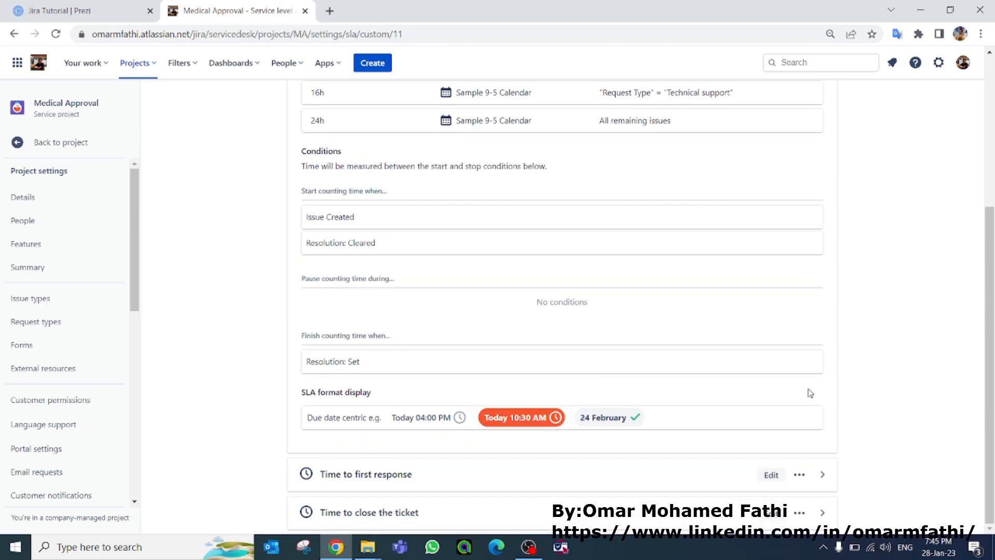
pyautogui.scroll(6, 824, 311)
pyautogui.click(824, 163)
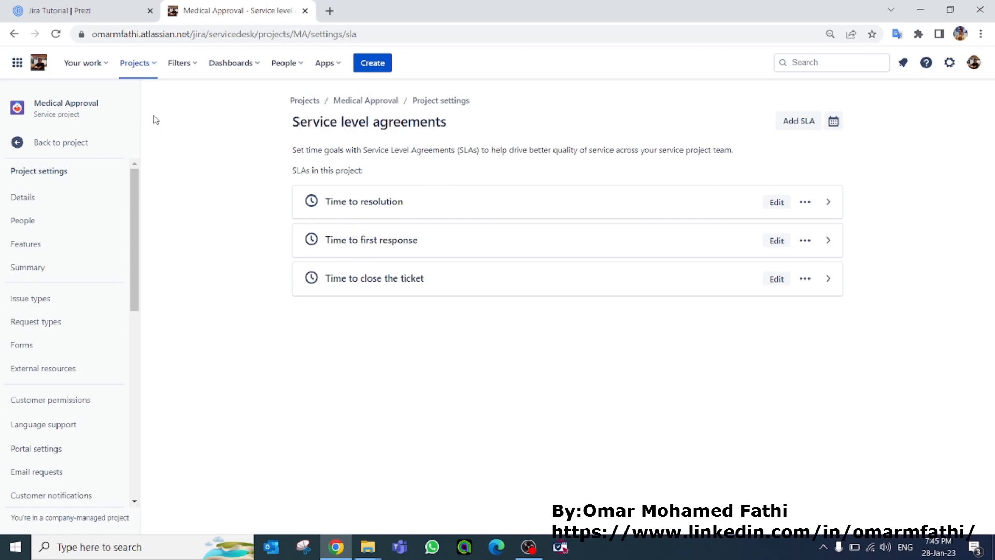
# Step: Return to the project's queues and start a new issue with the summary "test" and the request type Activate my card
pyautogui.click(118, 152)
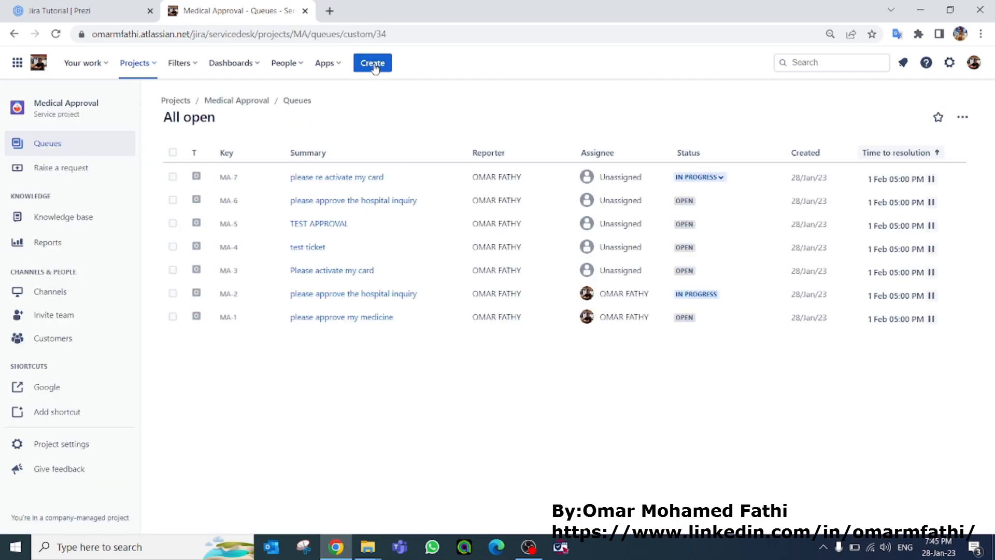
pyautogui.click(372, 63)
pyautogui.click(342, 417)
pyautogui.write('test')
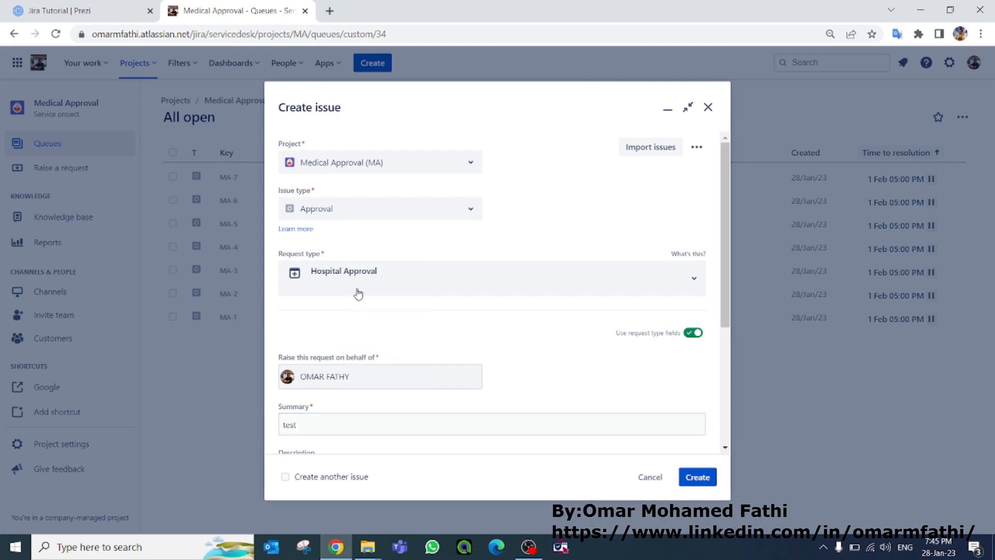
pyautogui.click(366, 284)
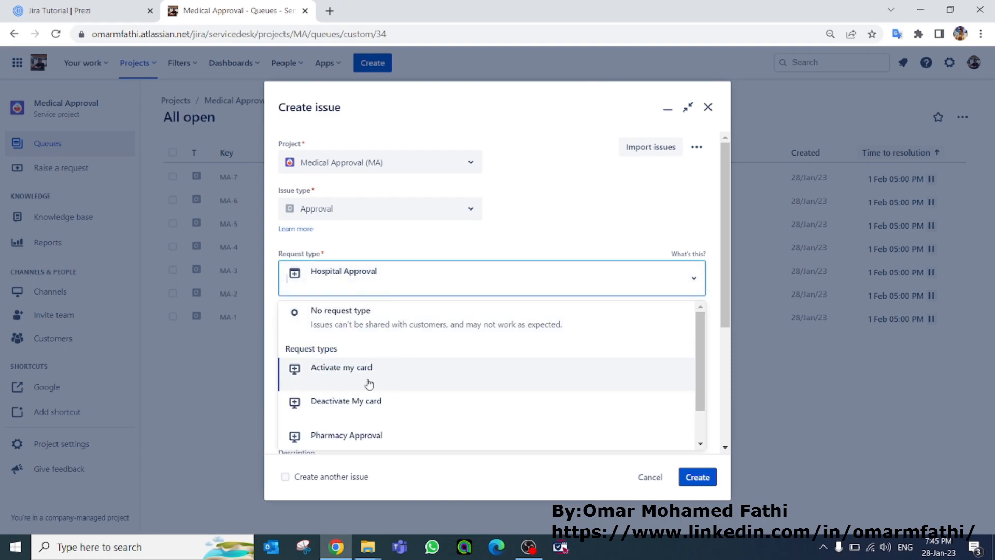
pyautogui.click(354, 372)
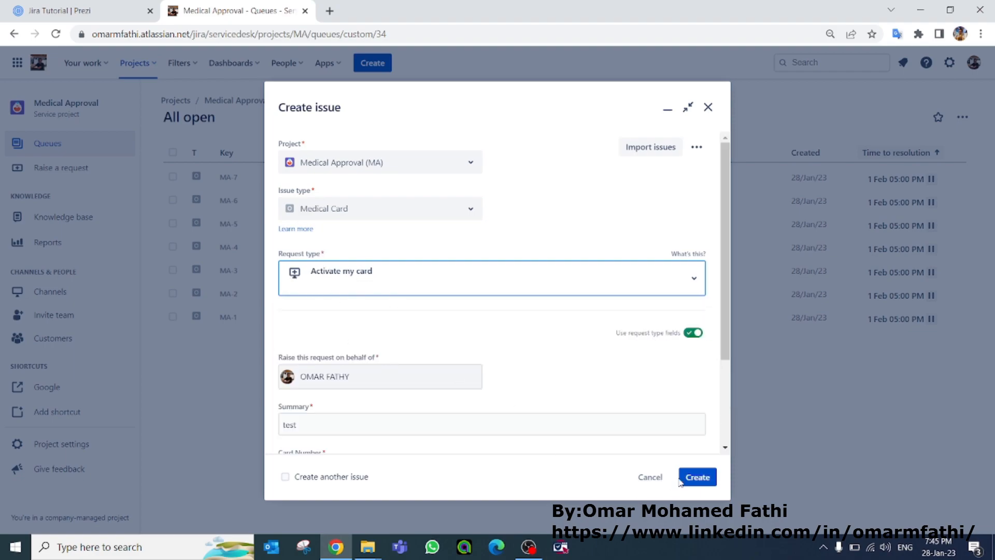
# Step: Fill in the required card number and create the issue
pyautogui.click(695, 477)
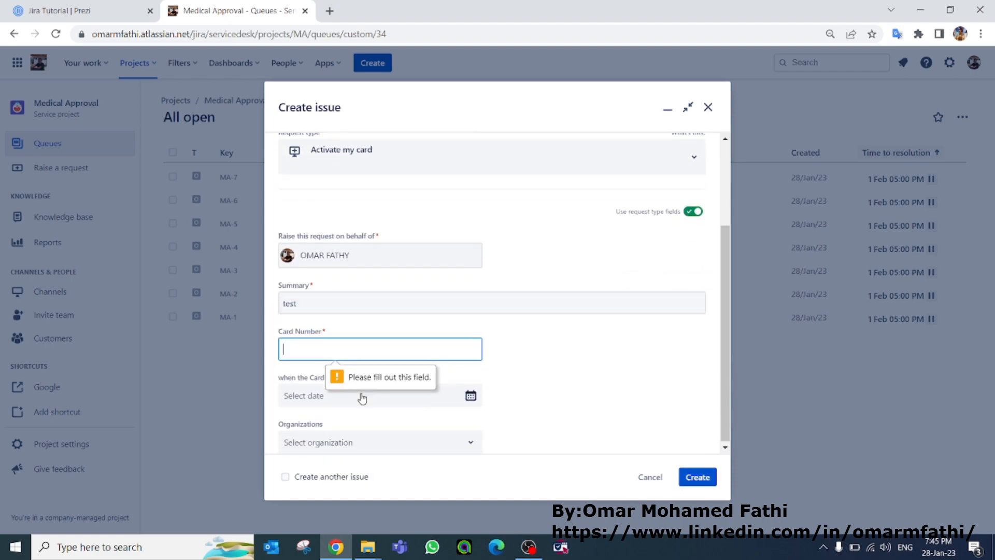
pyautogui.write('1234')
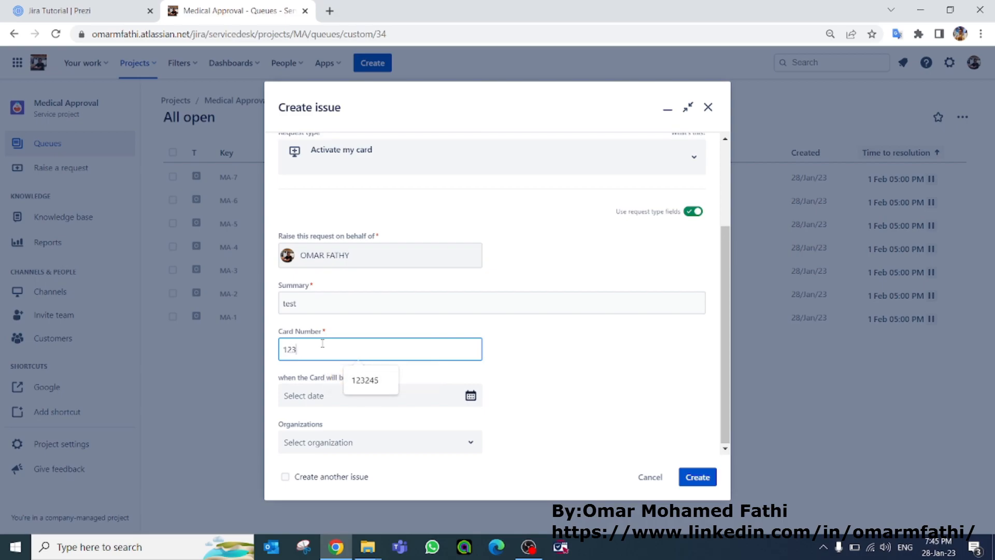
pyautogui.click(702, 478)
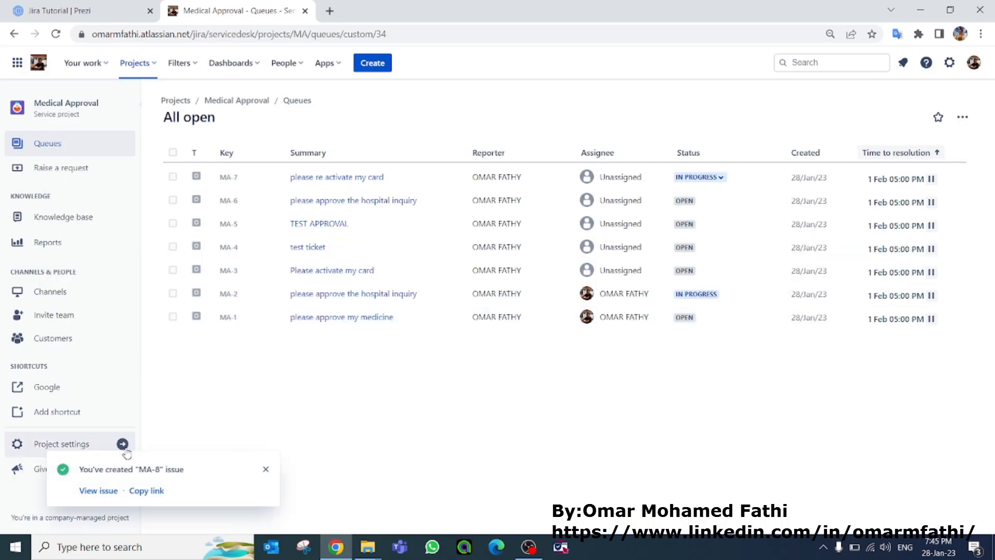
# Step: Open the newly created "test" issue, reload it, and check the due times of its SLAs
pyautogui.click(113, 487)
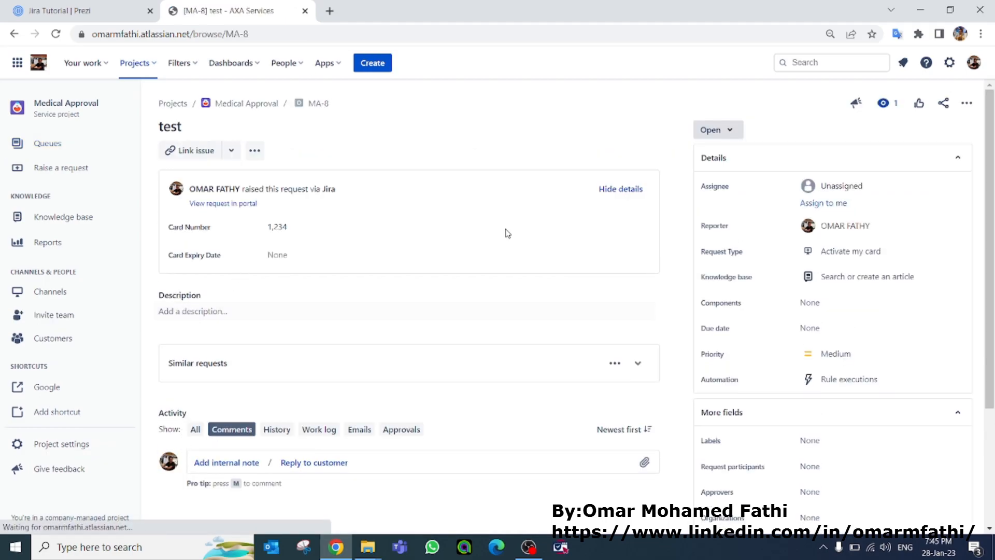
pyautogui.rightClick(508, 123)
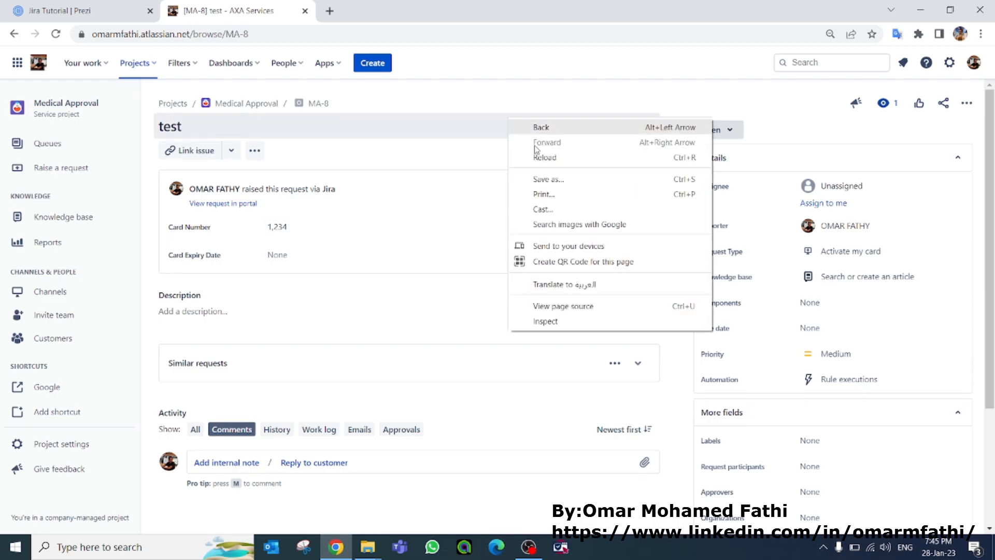
pyautogui.click(557, 156)
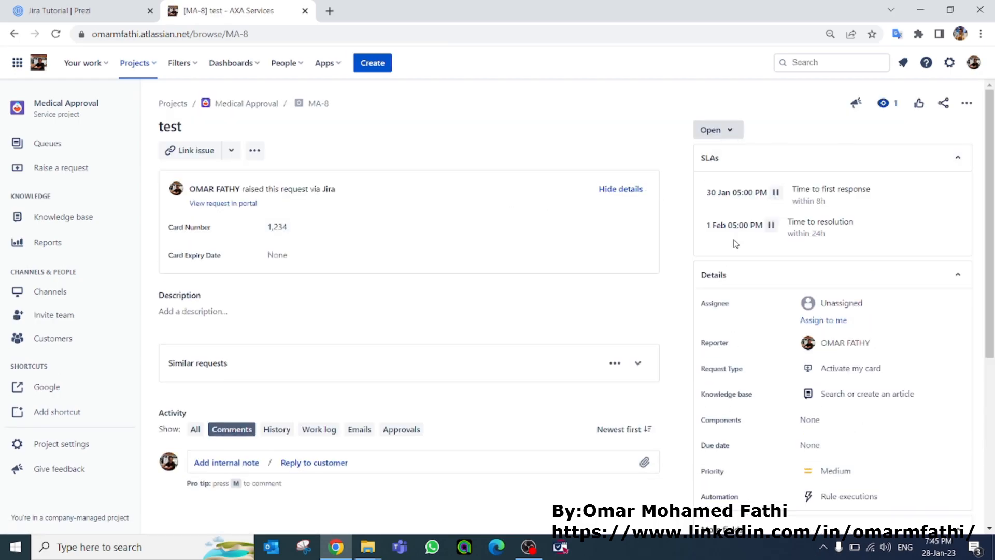
pyautogui.moveTo(755, 236)
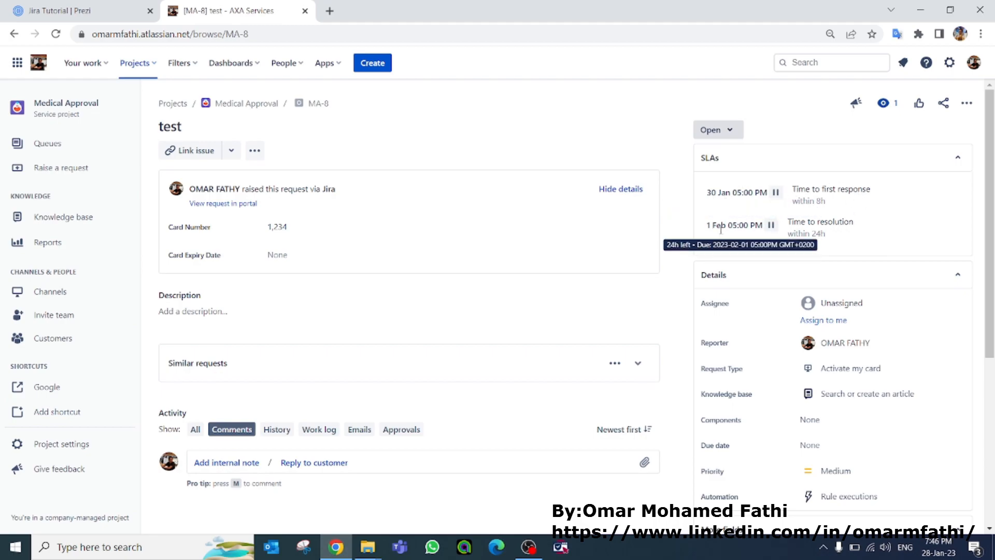
pyautogui.moveTo(712, 192)
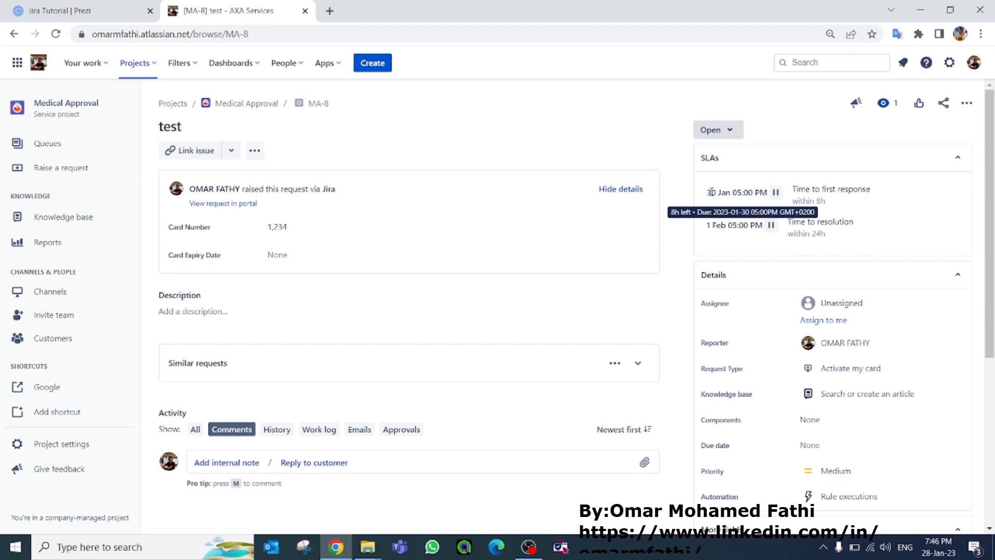
pyautogui.moveTo(723, 228)
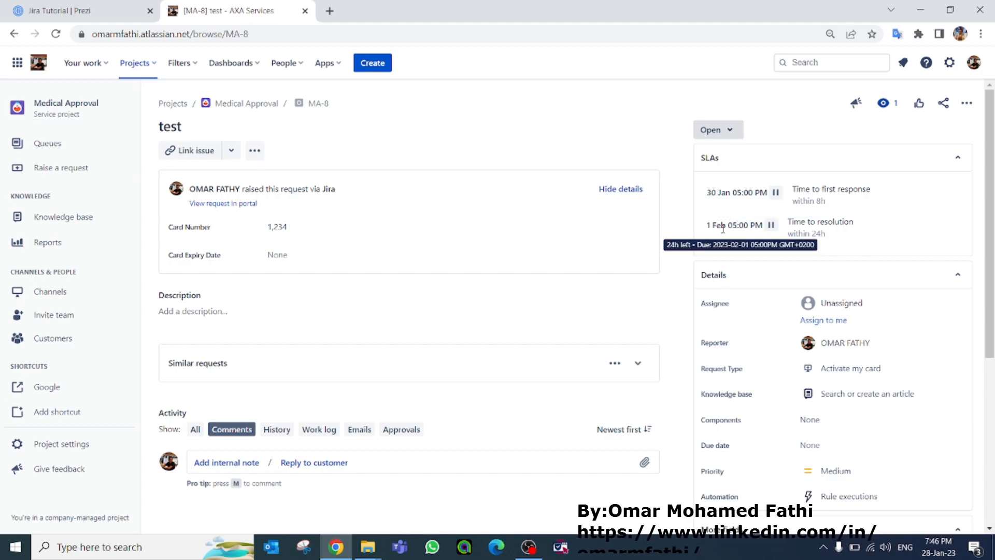
# Step: Set the "test" issue's status to In Progress, and reload the page to check the "Time to close the ticket" SLA
pyautogui.click(713, 131)
pyautogui.click(724, 158)
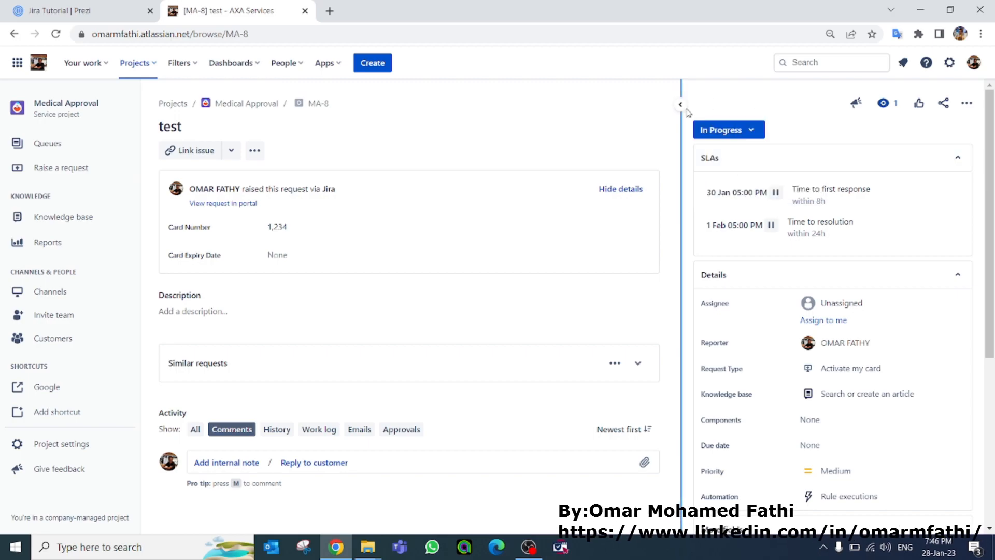
pyautogui.rightClick(620, 103)
pyautogui.click(641, 138)
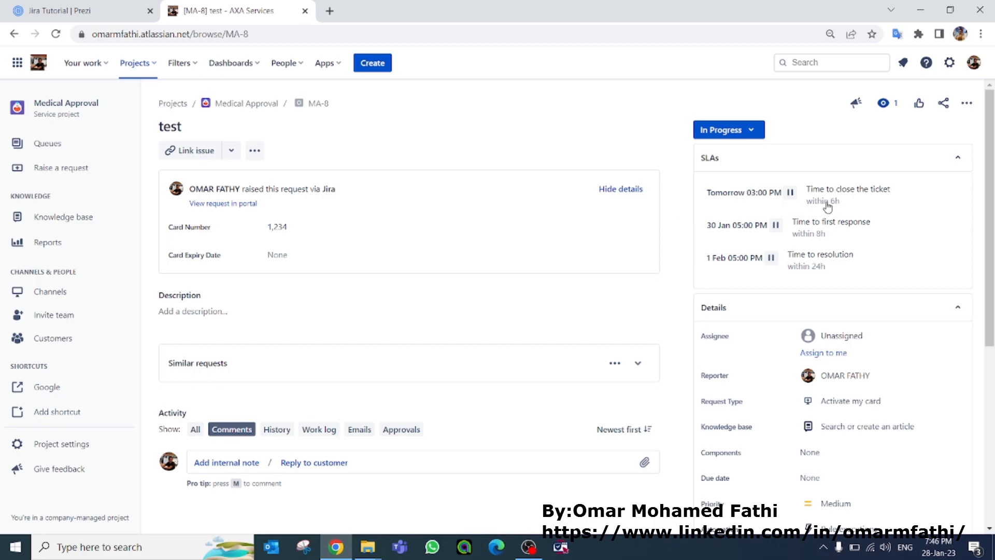
pyautogui.moveTo(759, 197)
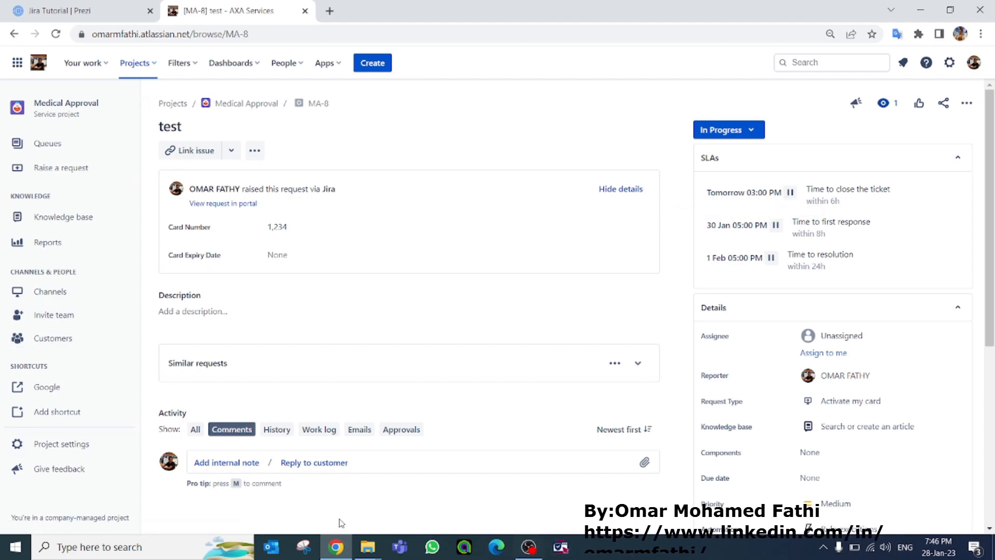
# Step: Open the project's SLA settings in a new tab and show the details of "My company Calendar" in the calendars
pyautogui.click(72, 444)
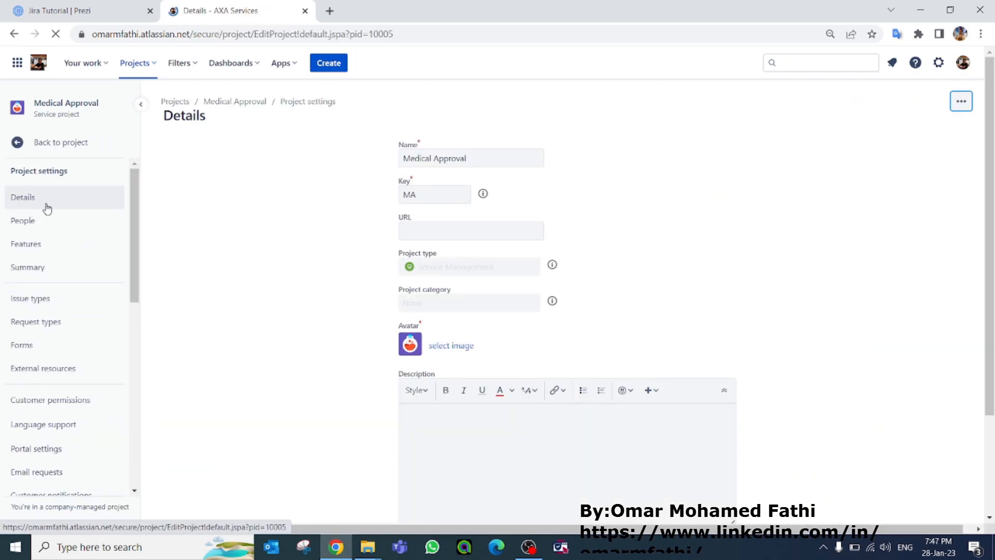
pyautogui.scroll(-2, 47, 438)
pyautogui.scroll(-2, 47, 437)
pyautogui.keyDown('ctrl'); pyautogui.click(36, 417); pyautogui.keyUp('ctrl')
pyautogui.click(378, 10)
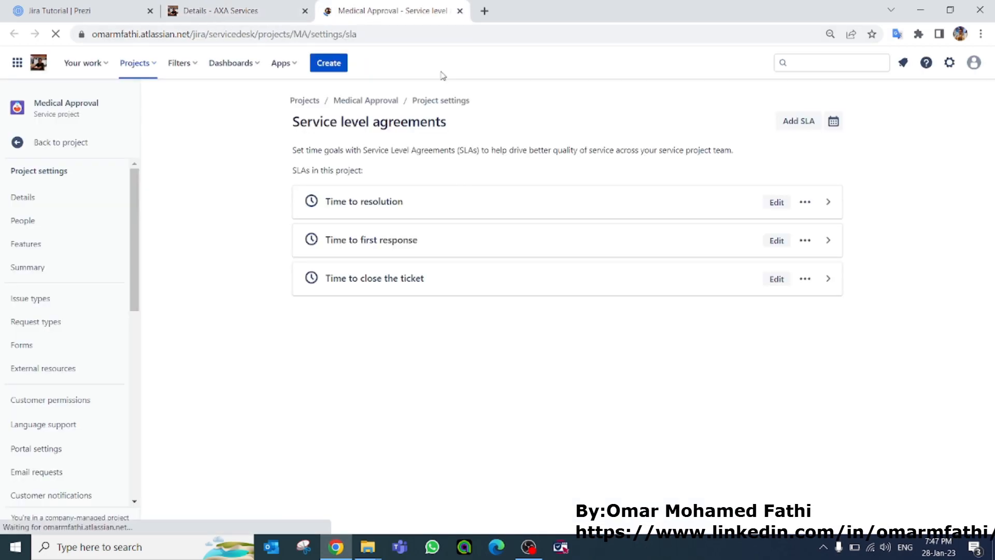
pyautogui.click(834, 122)
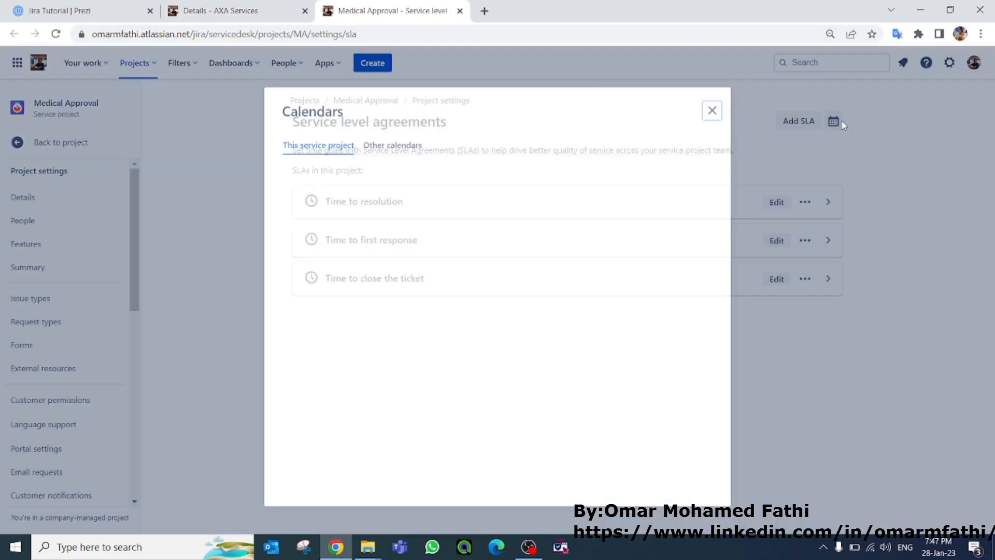
pyautogui.click(699, 187)
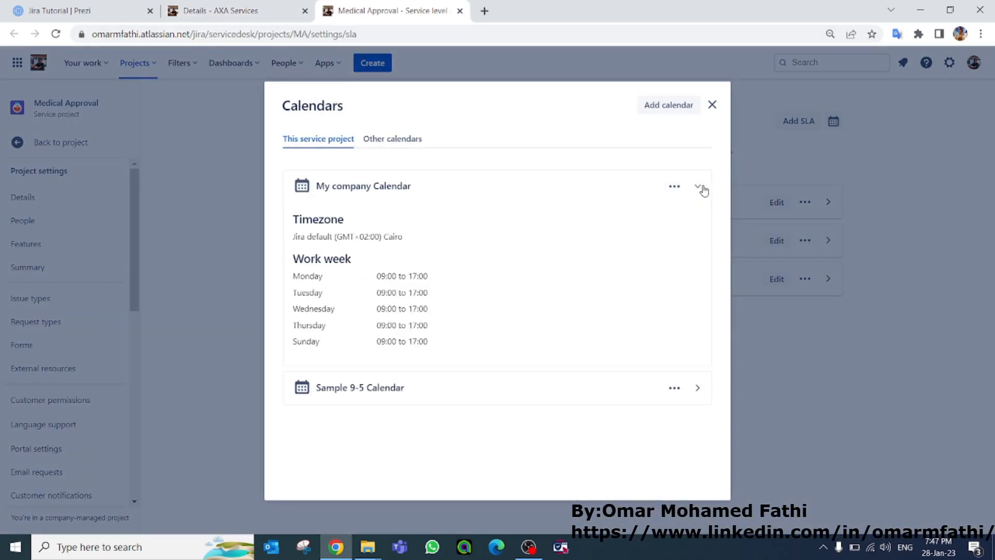
# Step: Edit "My company Calendar" to add Saturday as a workday from 09:00 to 23:00, save it, and close the calendars
pyautogui.click(674, 186)
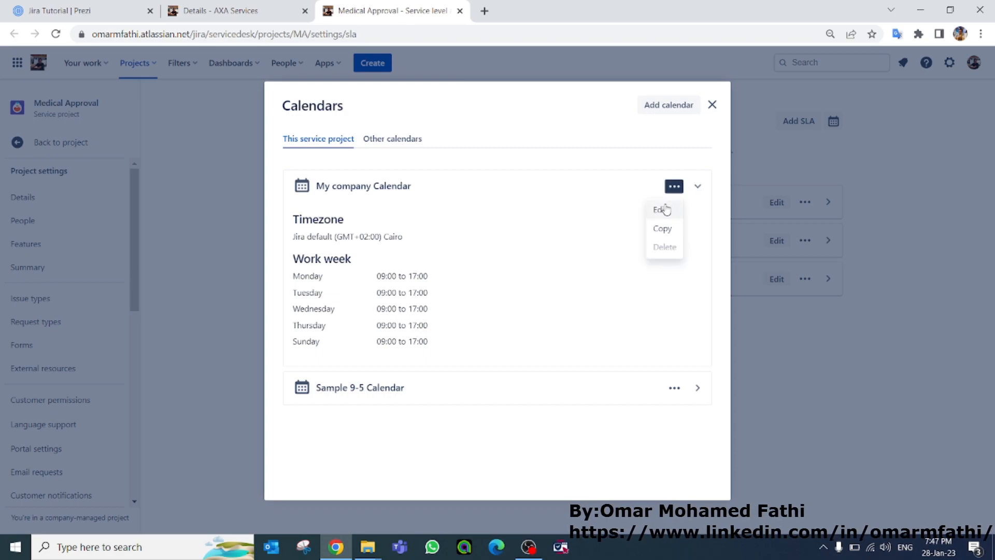
pyautogui.click(664, 208)
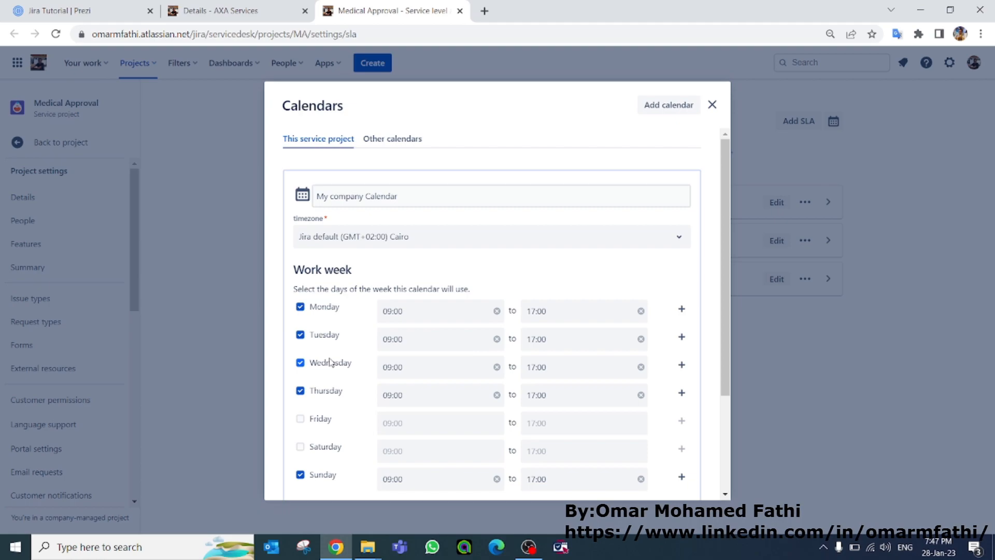
pyautogui.scroll(-1, 311, 368)
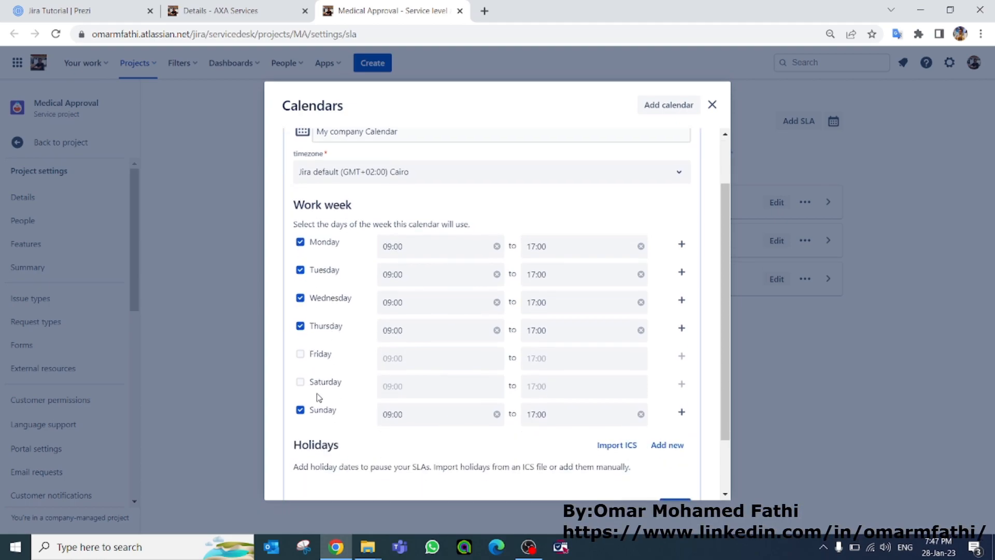
pyautogui.click(301, 383)
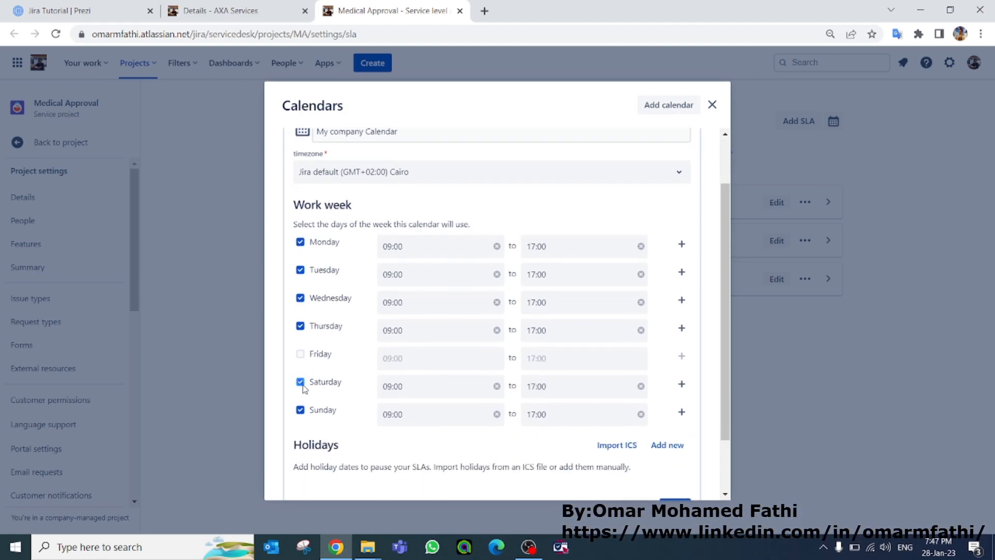
pyautogui.click(603, 397)
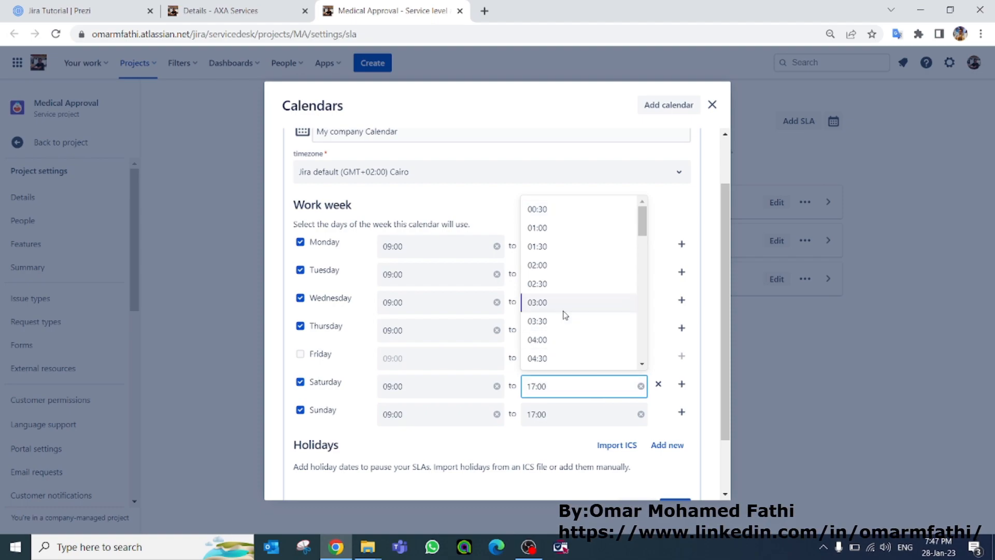
pyautogui.scroll(-14, 564, 322)
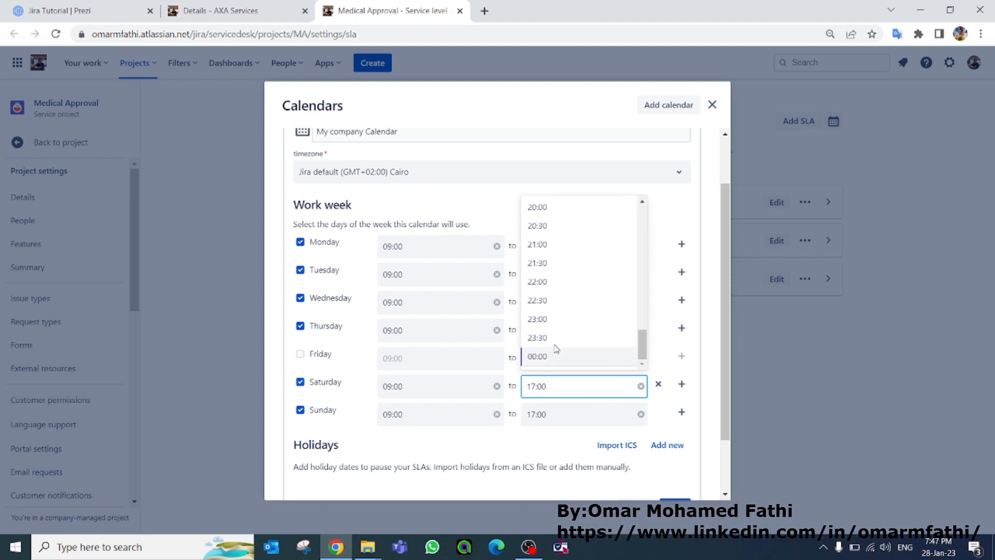
pyautogui.click(548, 319)
pyautogui.scroll(-2, 658, 454)
pyautogui.click(679, 438)
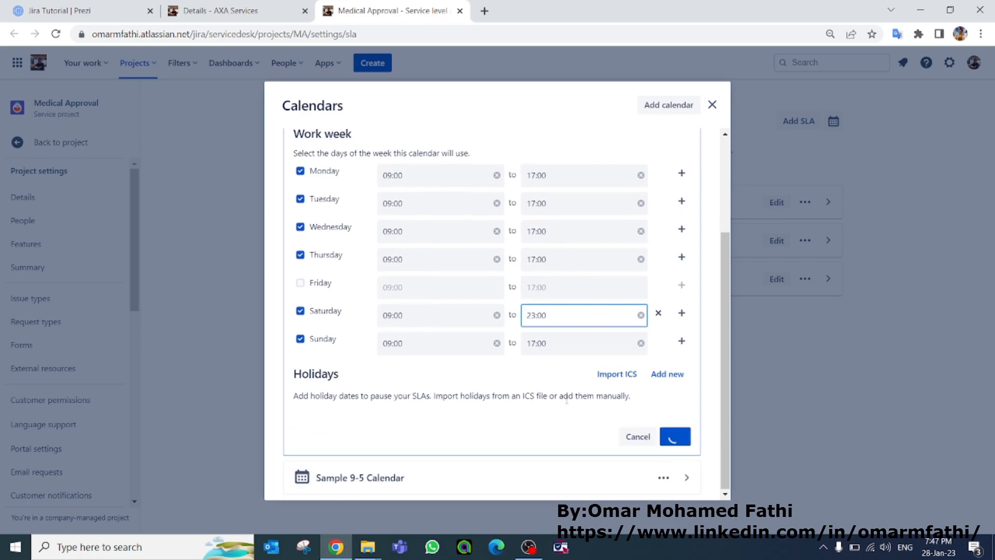
pyautogui.click(202, 340)
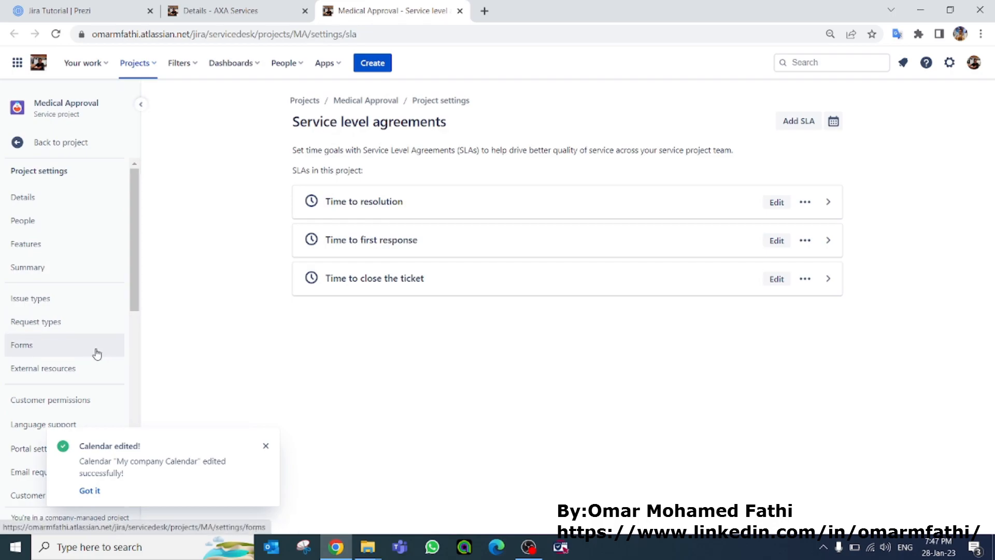
# Step: Expand the "Time to close the ticket" SLA to view it briefly, and collapse it again
pyautogui.click(827, 282)
pyautogui.click(827, 281)
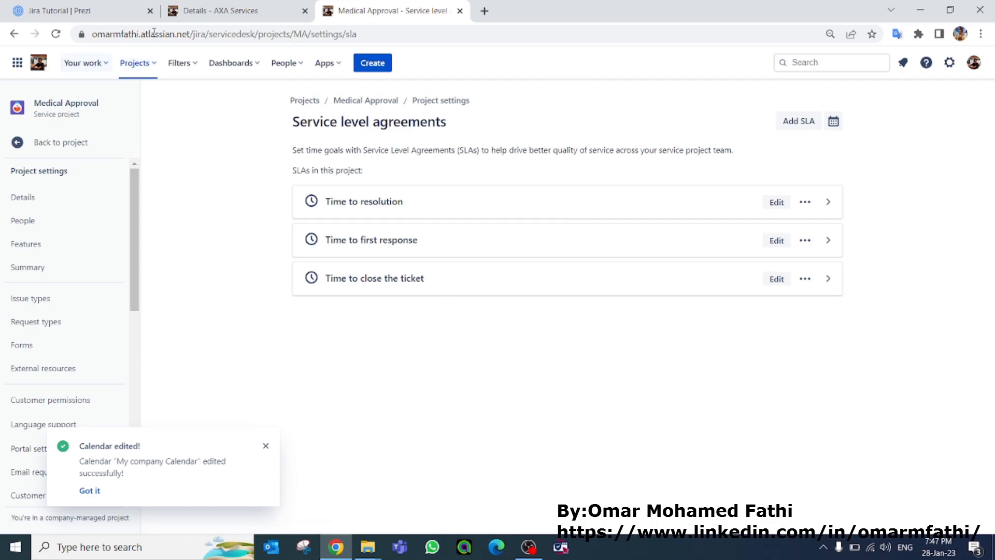
# Step: Go back to the project's All open queue, reload it, and open the "test" issue to check its "Time to close the ticket" SLA
pyautogui.click(253, 15)
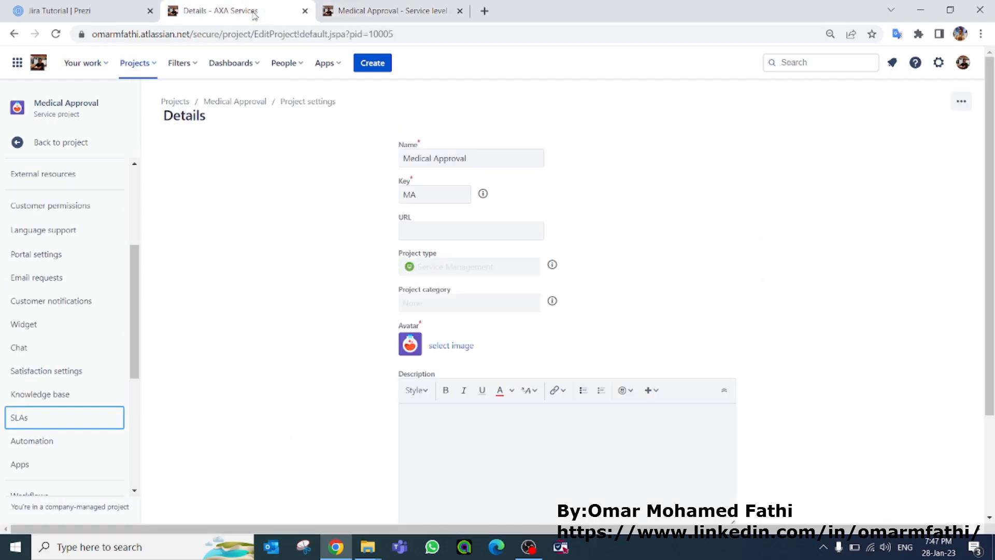
pyautogui.click(77, 147)
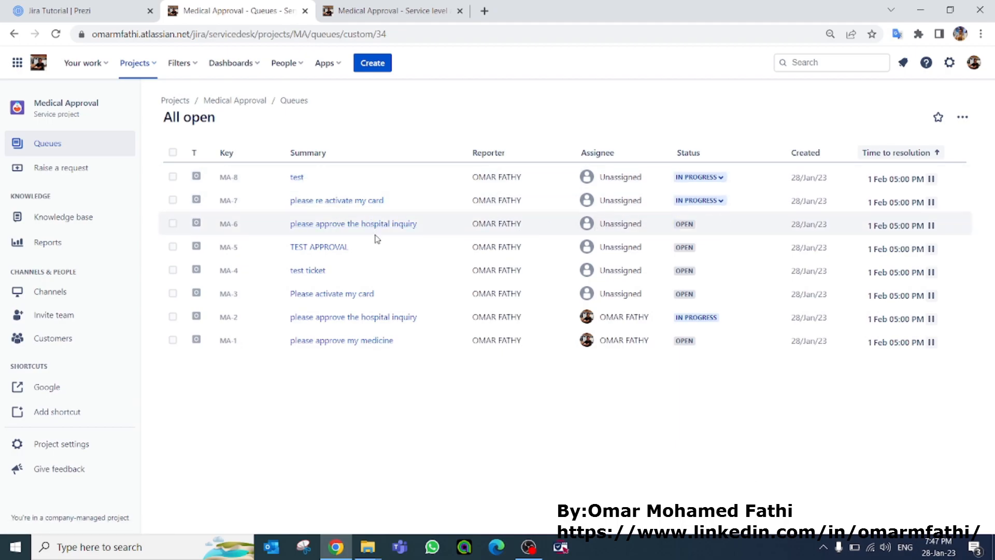
pyautogui.rightClick(699, 99)
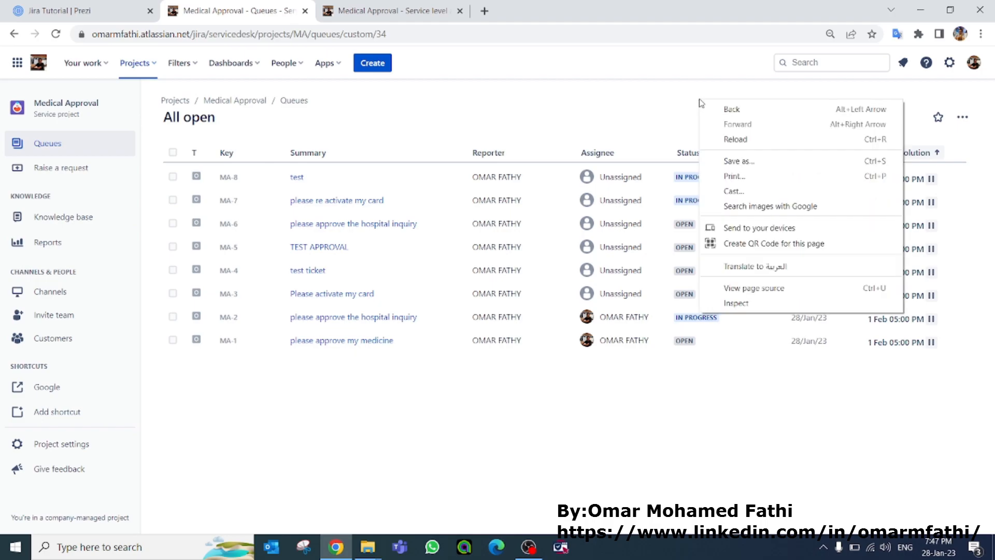
pyautogui.click(732, 138)
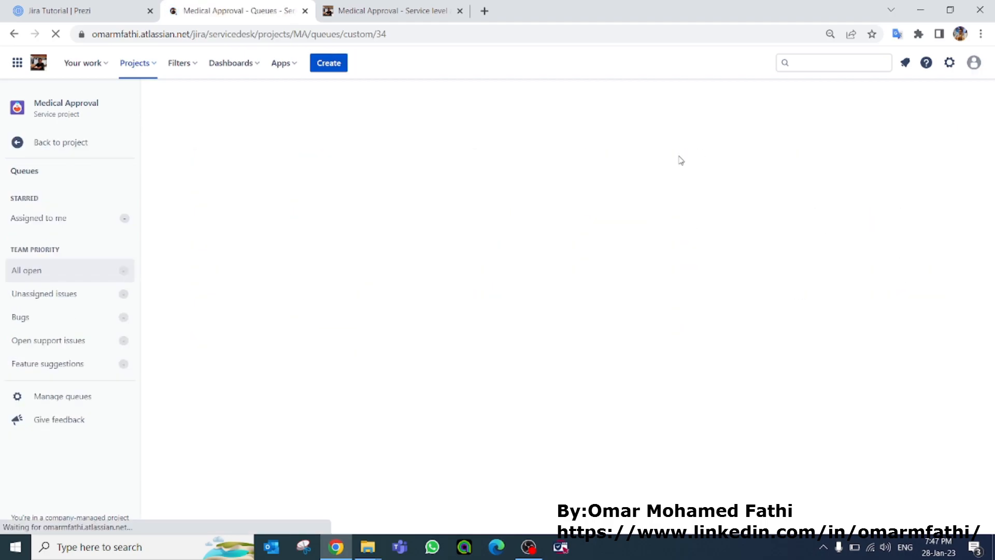
pyautogui.click(227, 177)
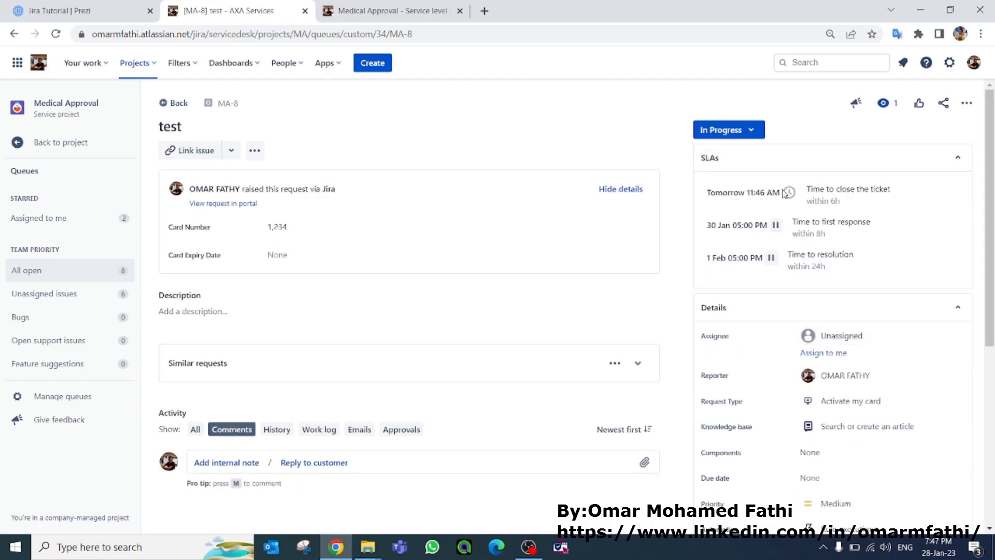
pyautogui.moveTo(788, 195)
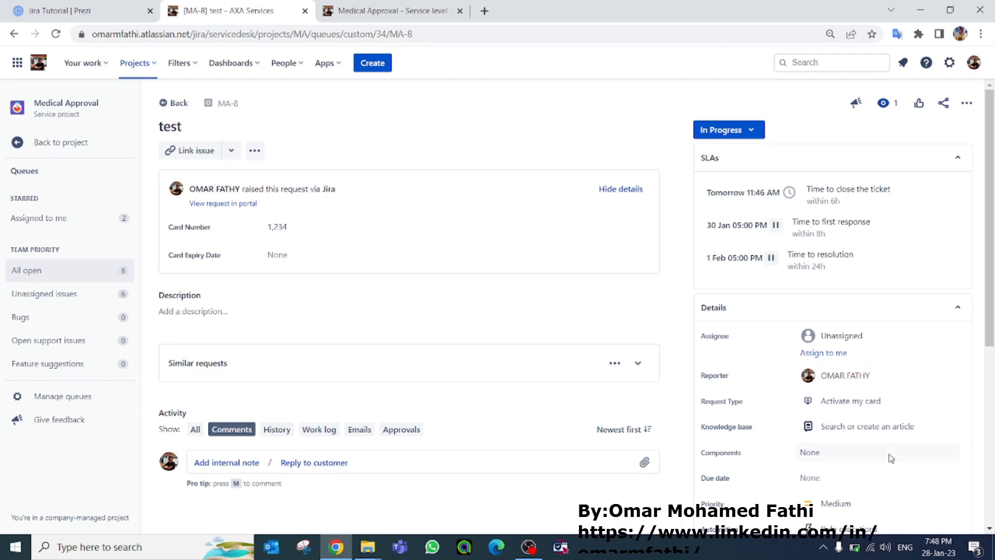
# Step: Change the "test" issue's request type to Deactivate My card and reload the page to check the SLA goal
pyautogui.click(870, 403)
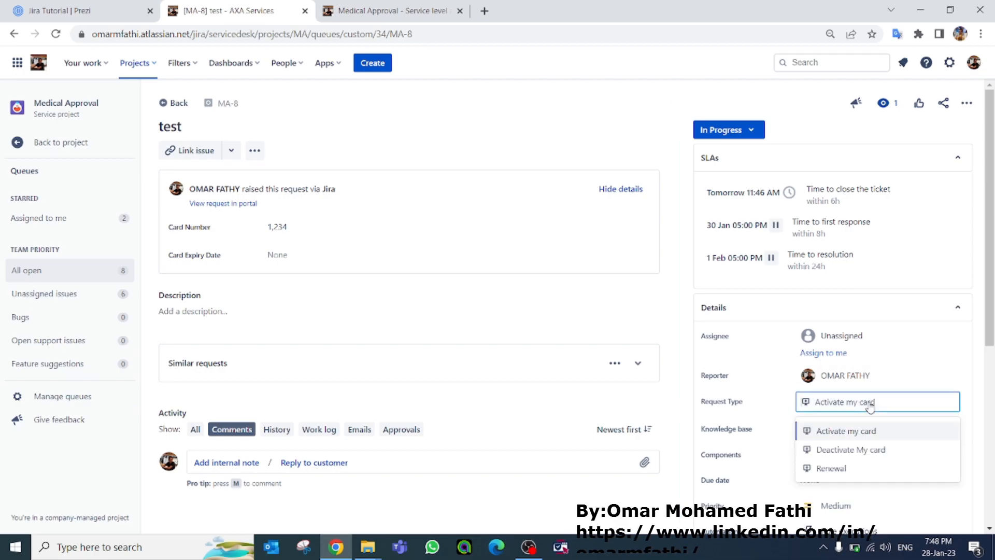
pyautogui.click(842, 449)
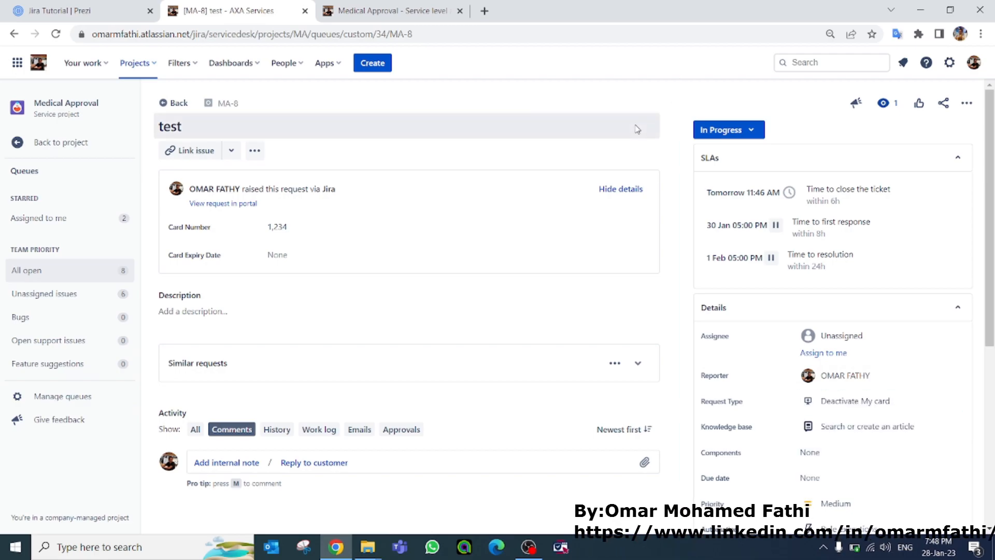
pyautogui.rightClick(671, 107)
pyautogui.click(705, 145)
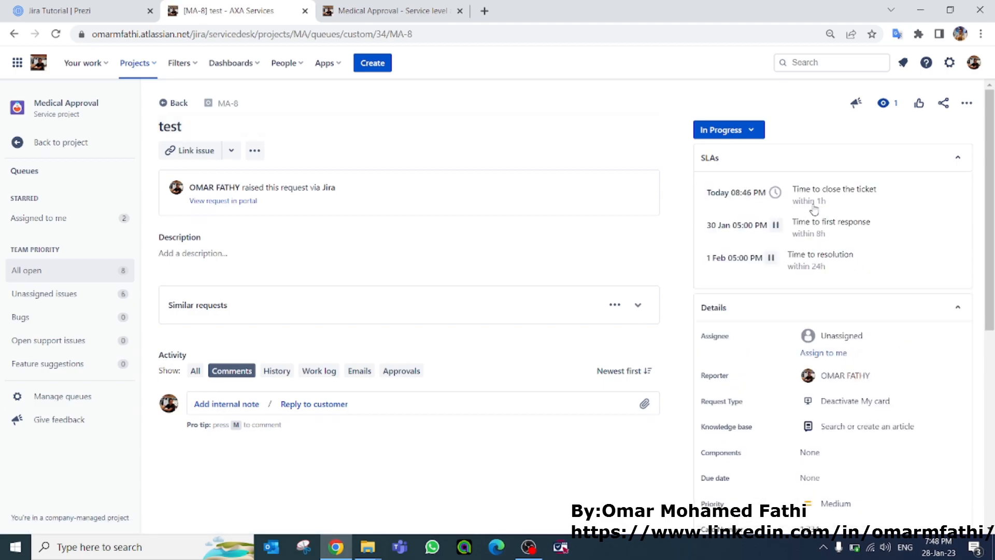
# Step: Set the "test" issue's status to Approved, reload the page, and check the time left on "Time to close the ticket"
pyautogui.click(726, 132)
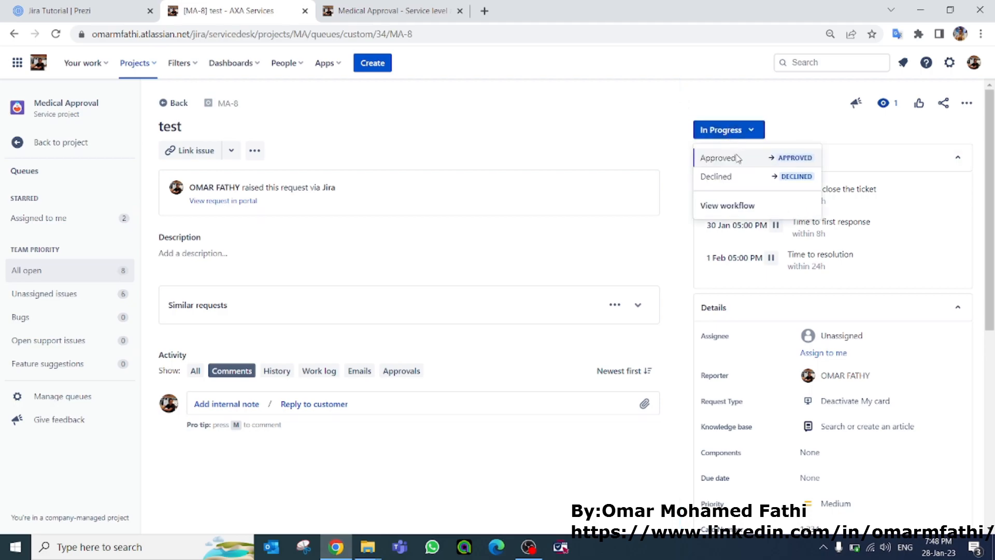
pyautogui.click(738, 158)
pyautogui.rightClick(755, 102)
pyautogui.click(787, 140)
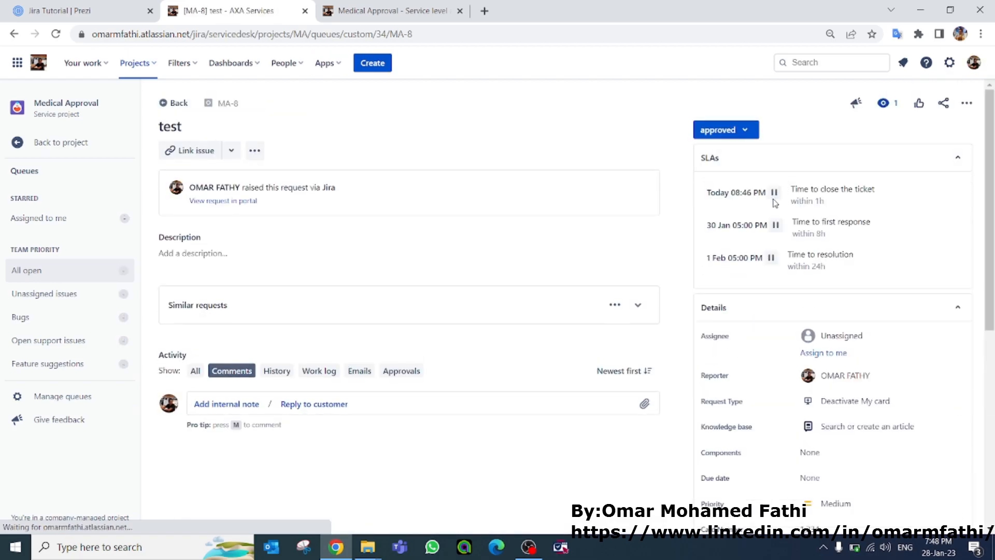
pyautogui.moveTo(777, 197)
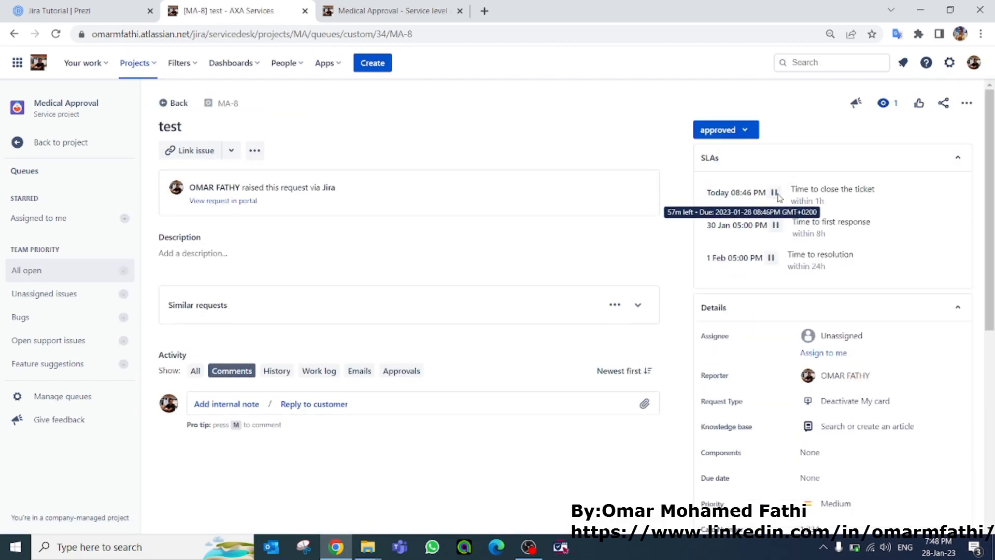
# Step: Set the "test" issue's status to Done and reload the page to refresh its SLAs
pyautogui.click(725, 129)
pyautogui.click(729, 156)
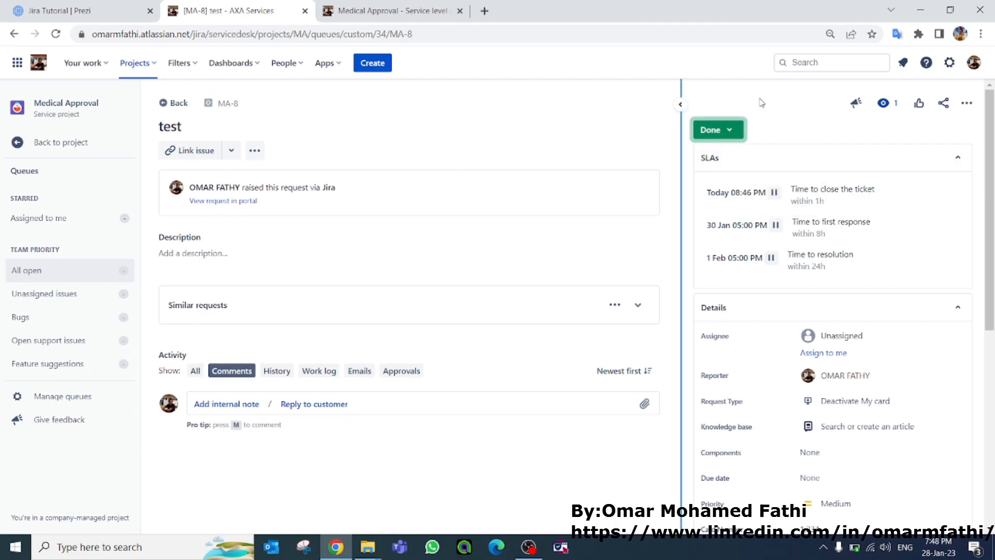
pyautogui.rightClick(754, 101)
pyautogui.click(796, 150)
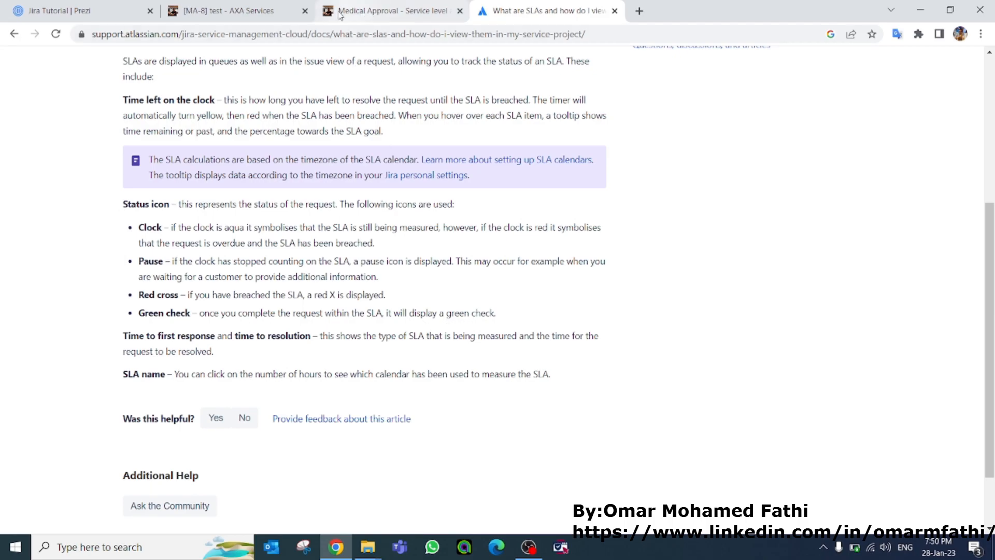
# Step: Compare the "test" issue's SLA status icons with the icon explanations in the Atlassian support article, and return to the issue
pyautogui.click(228, 10)
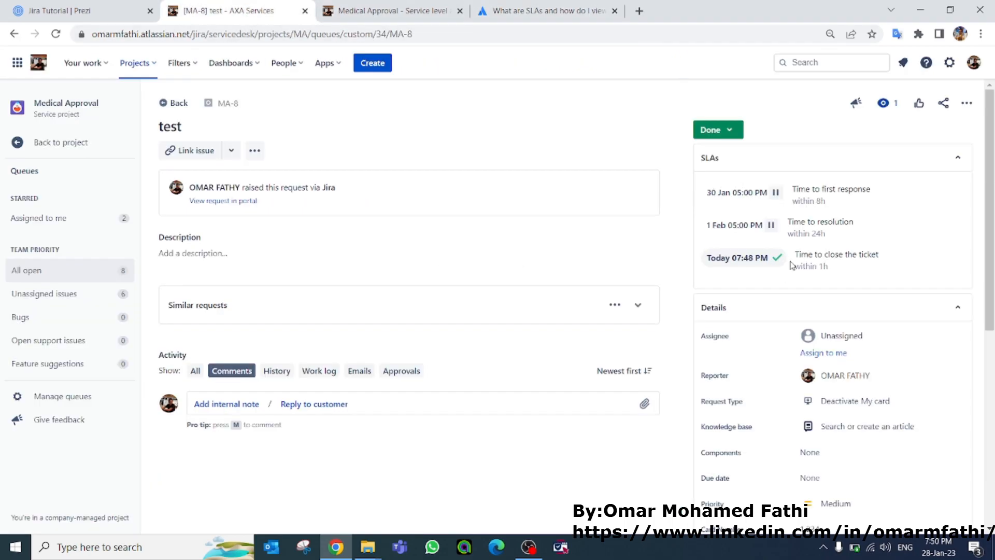
pyautogui.click(548, 14)
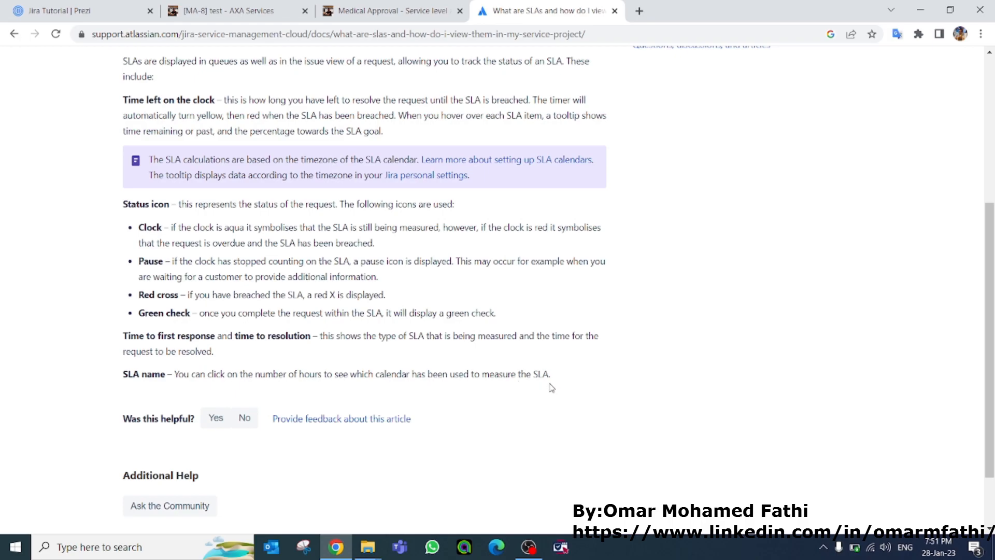
pyautogui.click(233, 11)
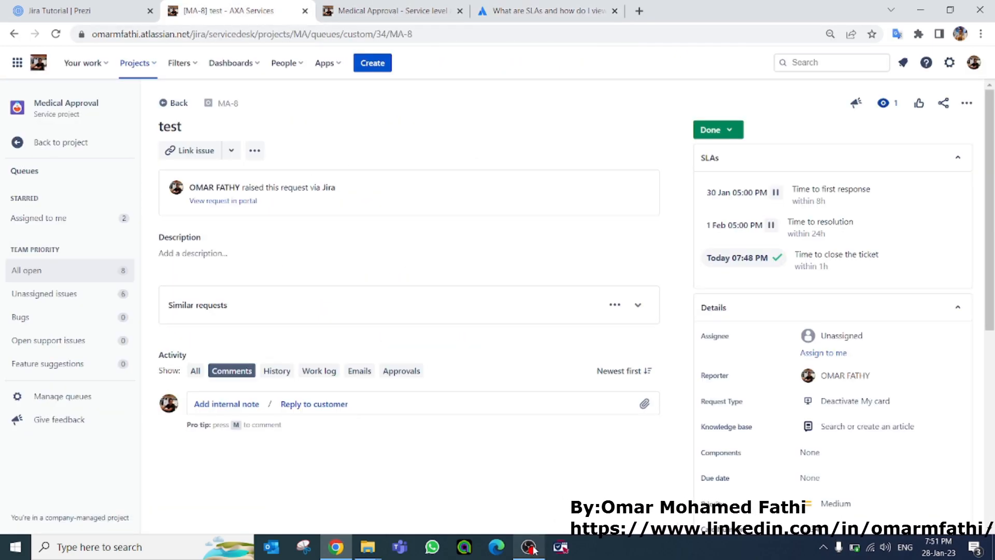